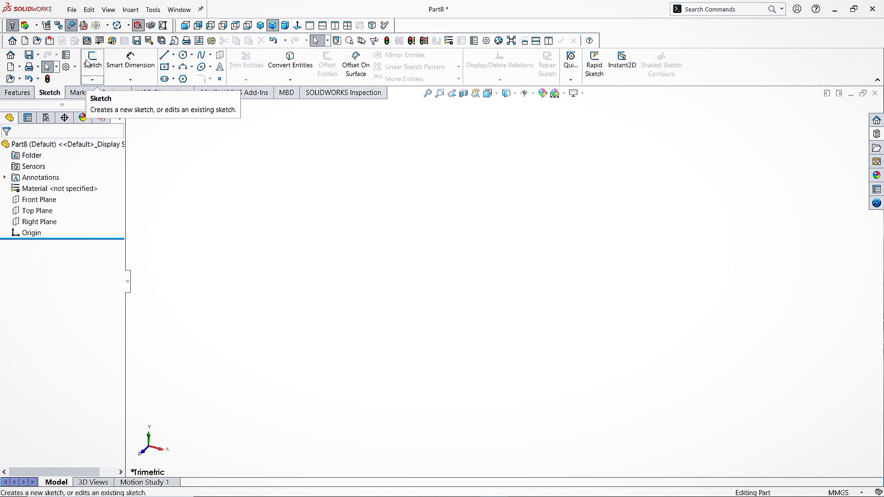
Sketch a closed six-sided bent profile on the Front Plane starting at the origin, with a bottom line about 83 mm long and an upward-angled left end
click(93, 61)
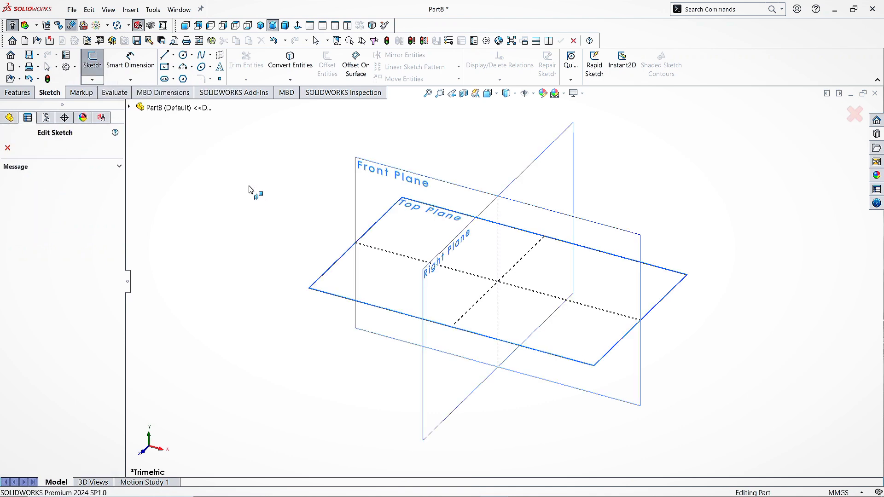
click(386, 178)
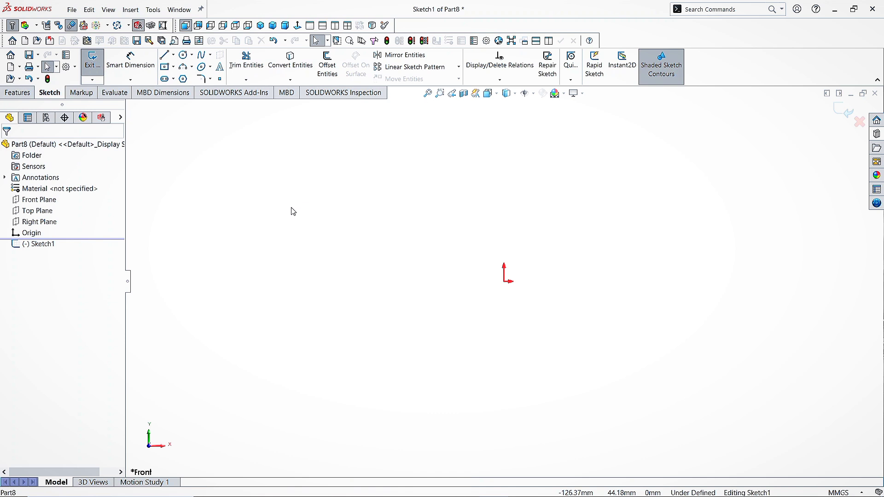
click(164, 55)
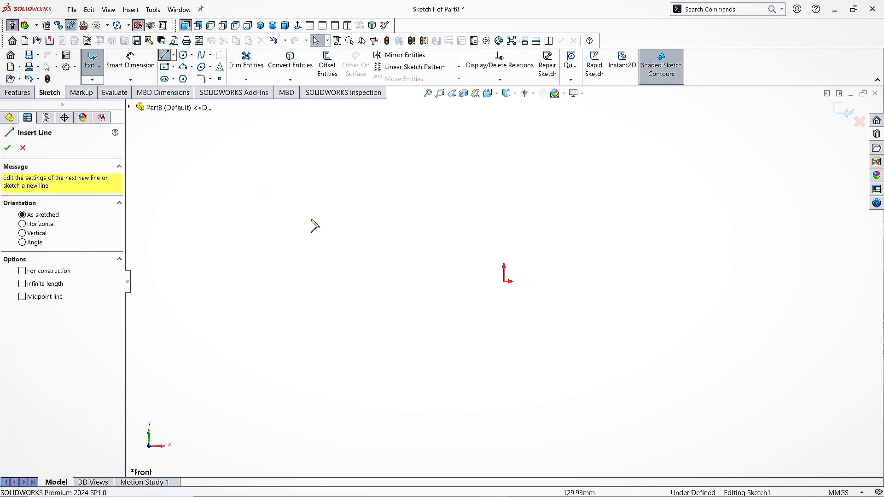
click(504, 282)
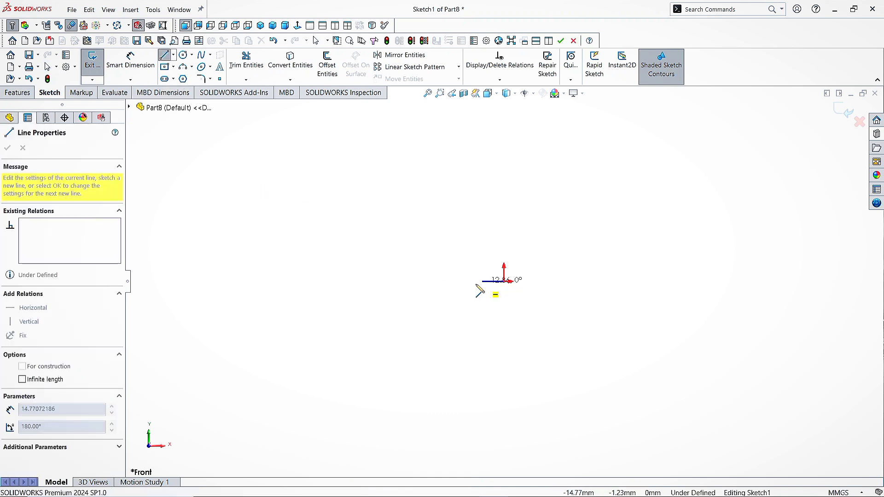
click(365, 282)
click(326, 236)
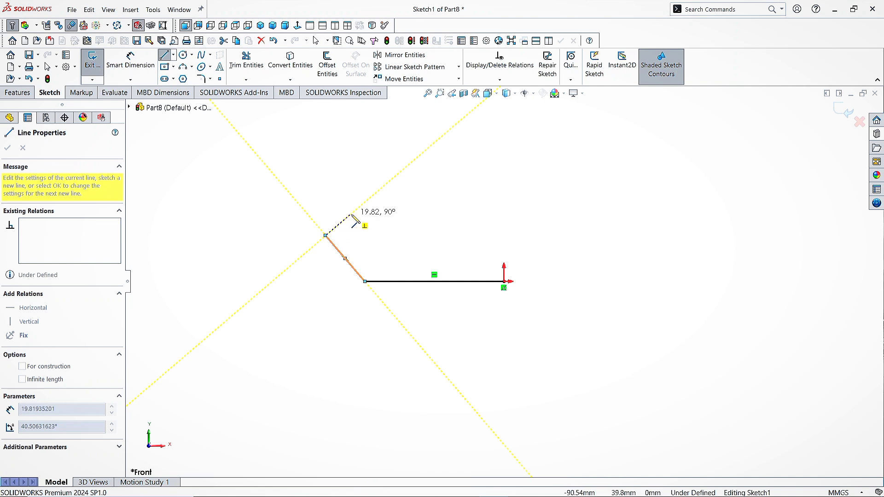
click(355, 211)
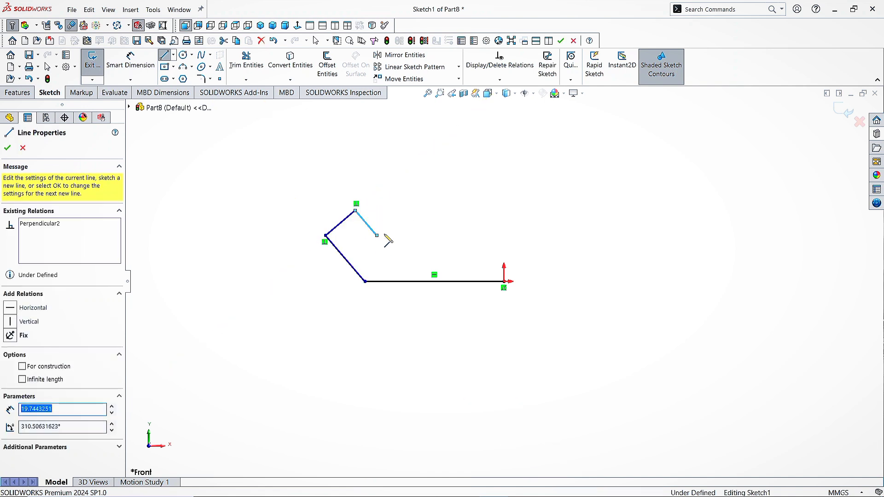
click(377, 236)
click(504, 236)
click(504, 281)
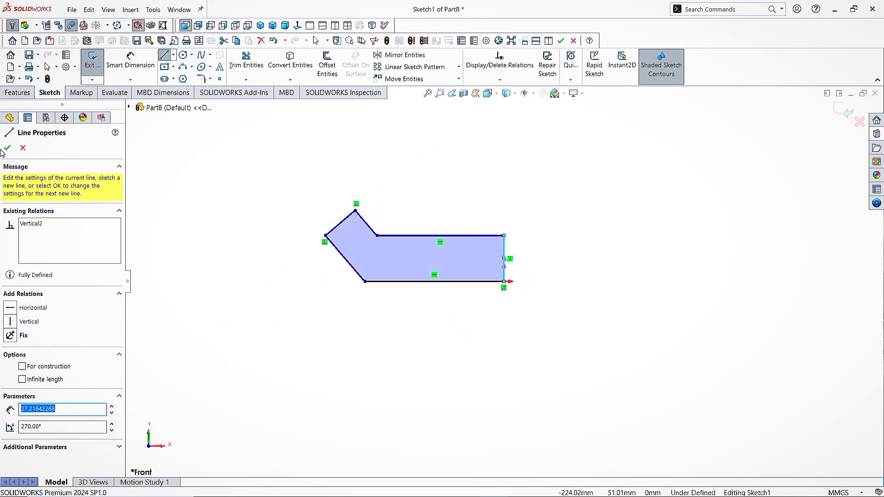
key(Escape)
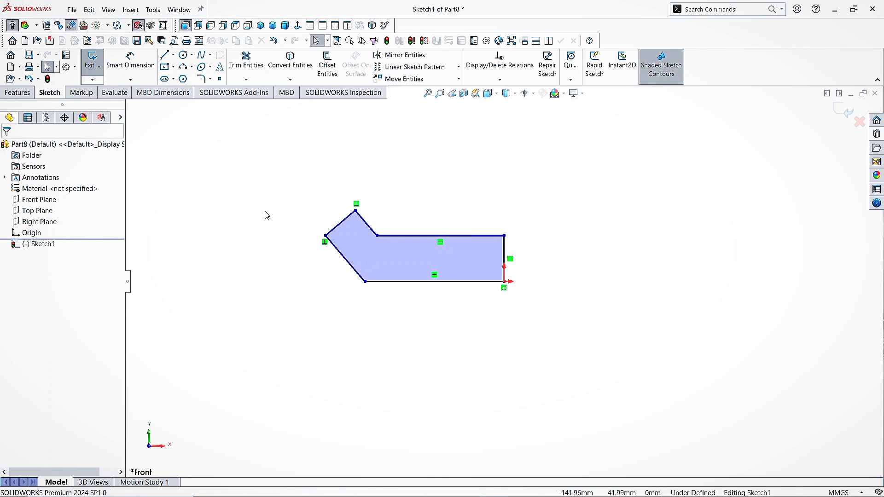
Dimension the profile's bottom horizontal line to 85 mm
click(131, 68)
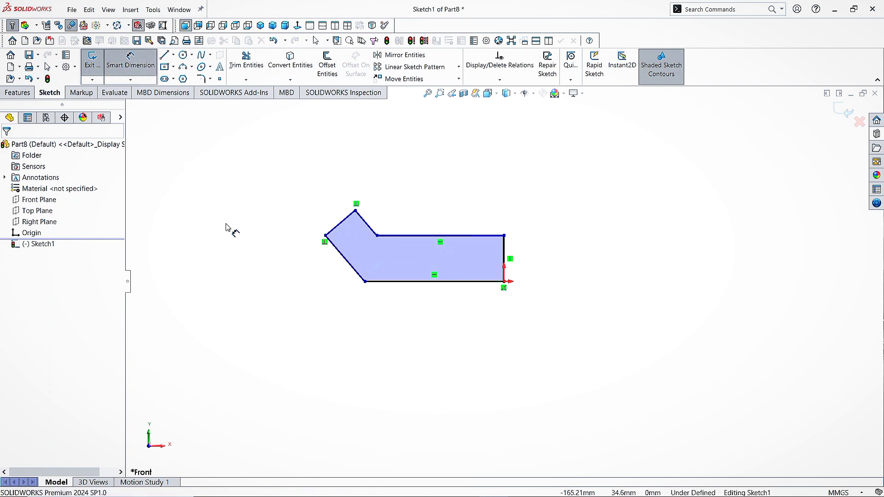
click(450, 294)
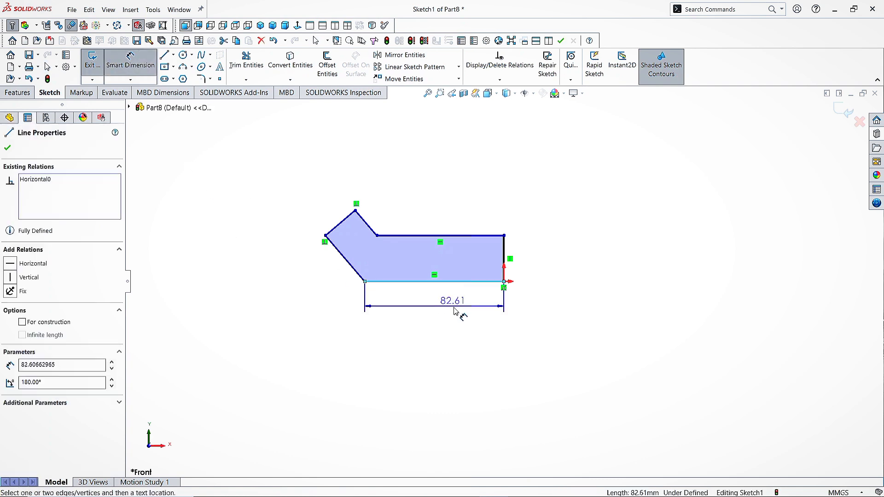
click(456, 310)
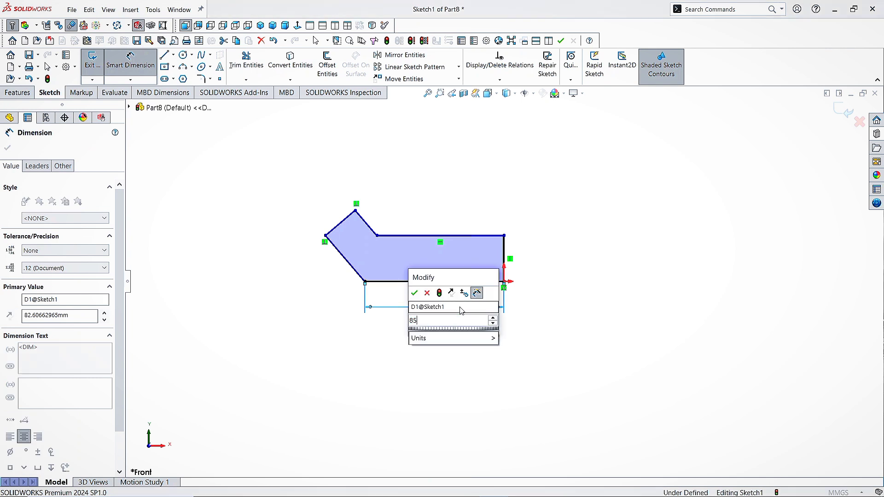
text(85)
click(414, 294)
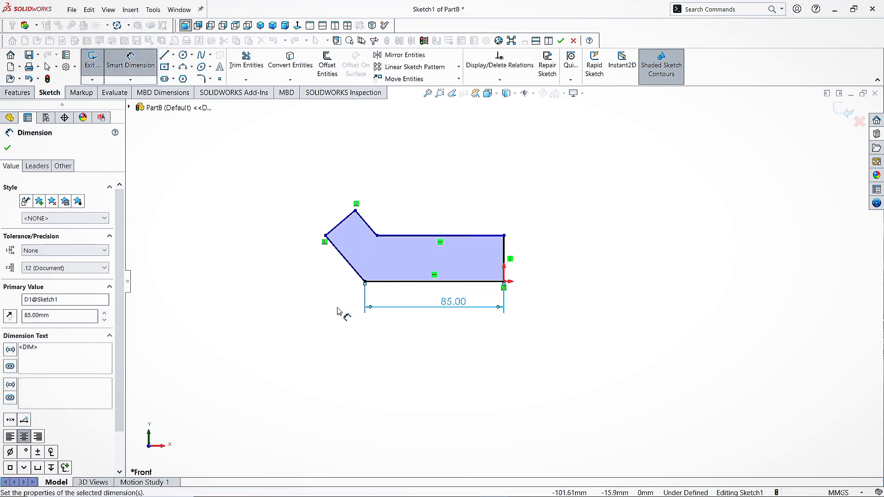
Dimension the angle between the lower slanted line and the bottom horizontal line to 45°
click(359, 275)
click(390, 283)
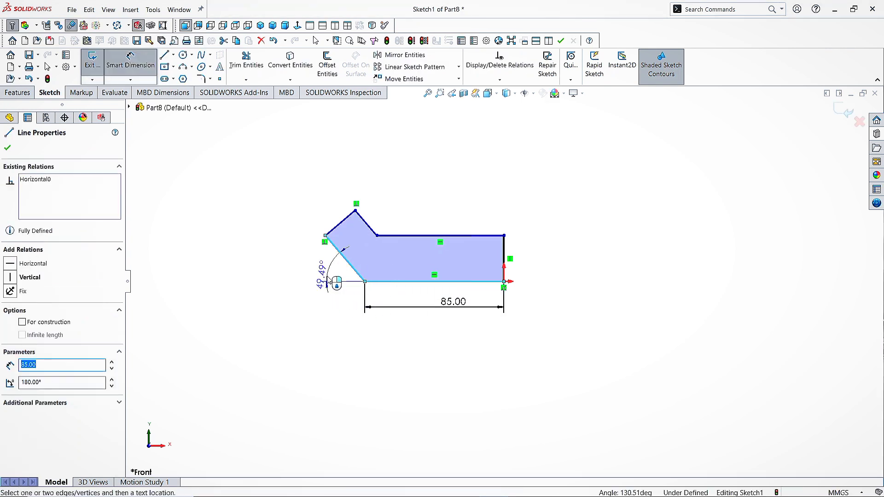
click(309, 327)
text(45)
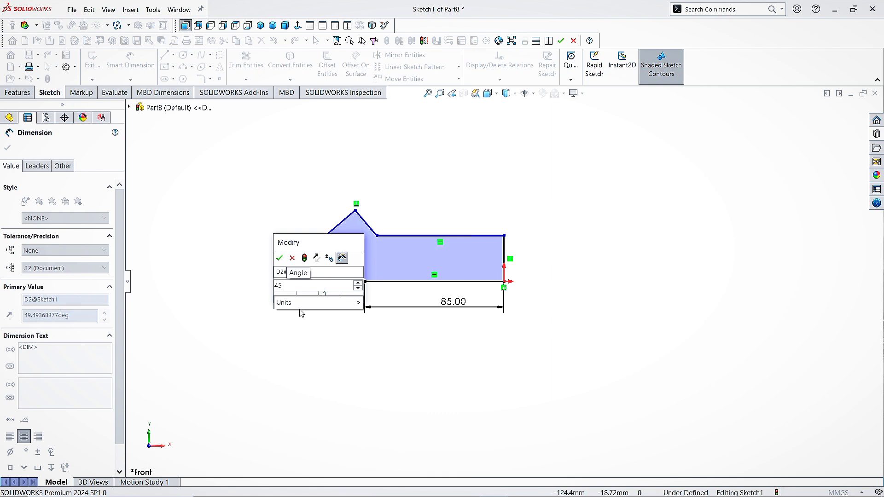
key(Return)
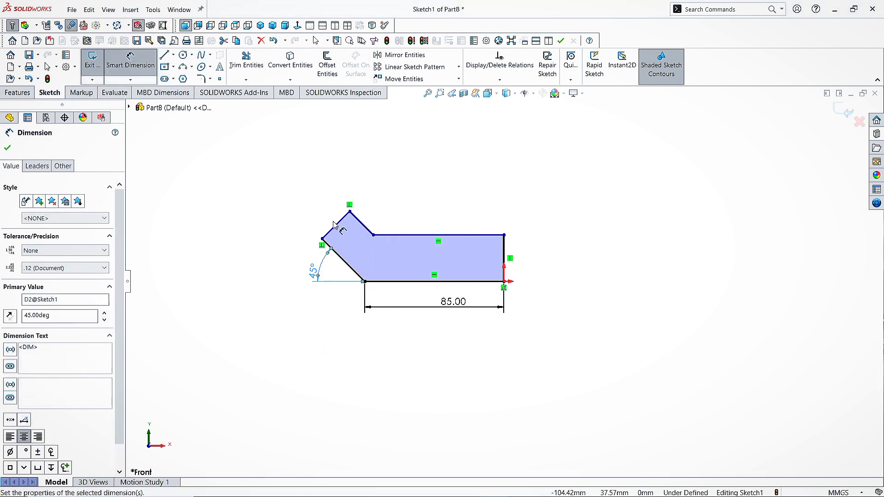
Dimension the profile's angled end line to 28 mm and the upper slanted line to 26 mm
click(335, 226)
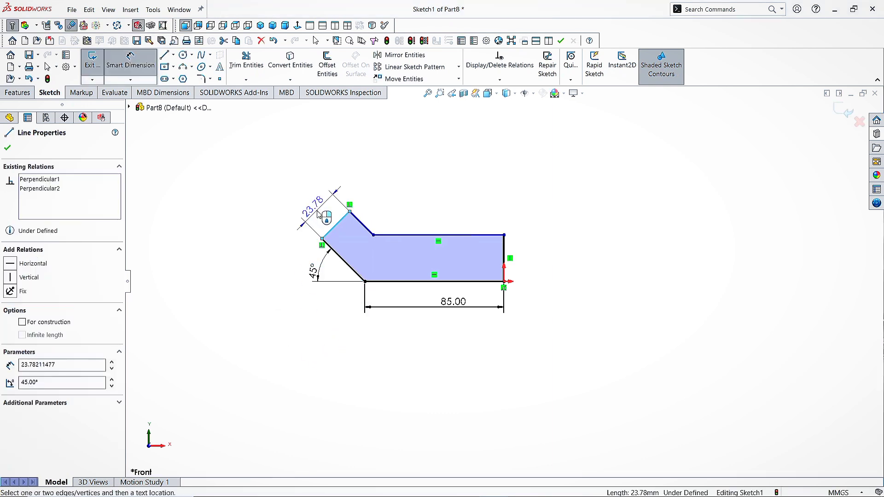
click(226, 222)
text(28)
click(278, 194)
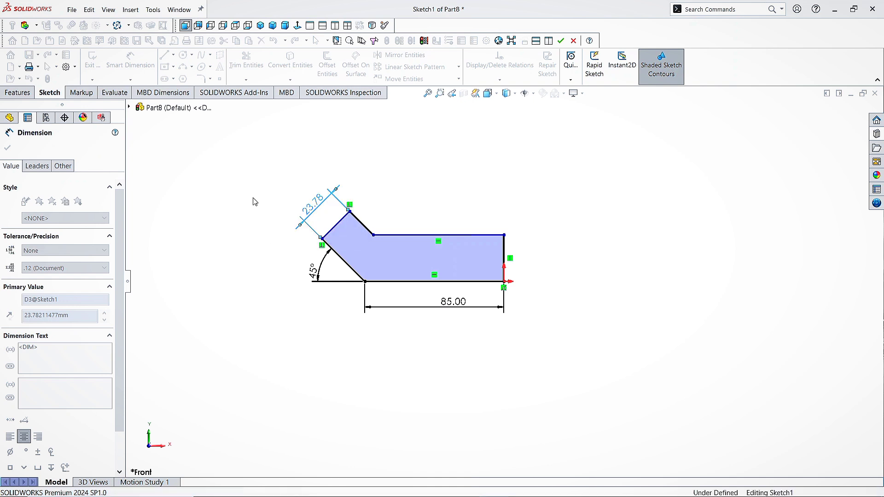
click(365, 221)
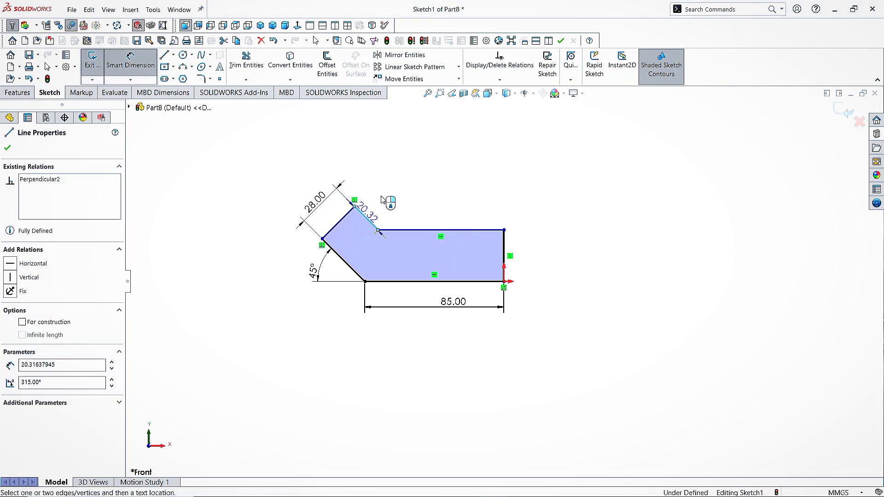
click(512, 175)
text(26)
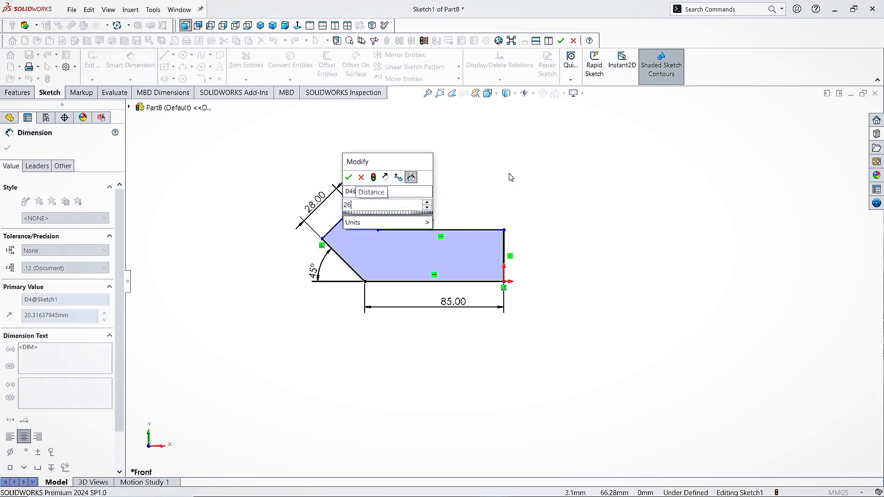
click(349, 178)
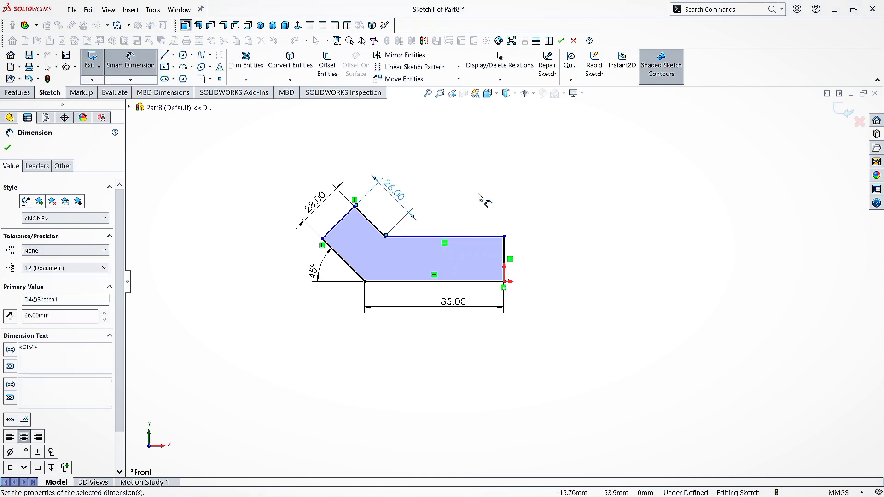
Dimension the vertical line at the origin to 24 mm and exit the sketch
click(507, 257)
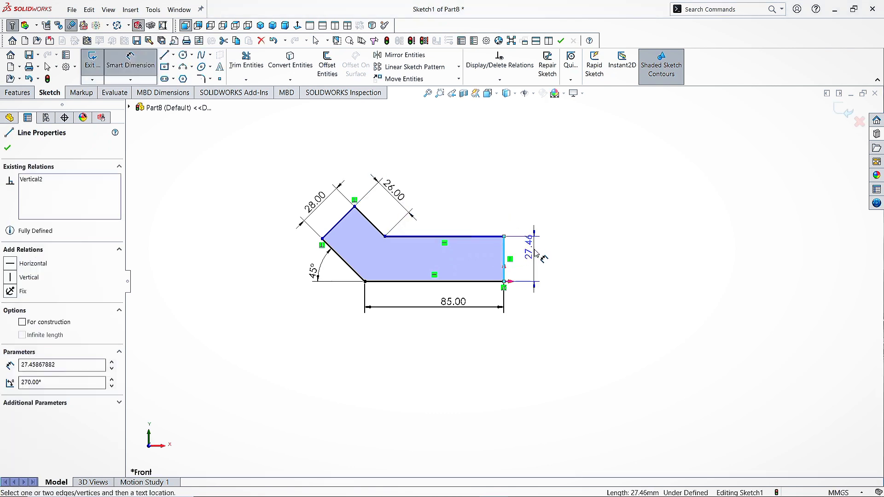
click(581, 254)
text(24)
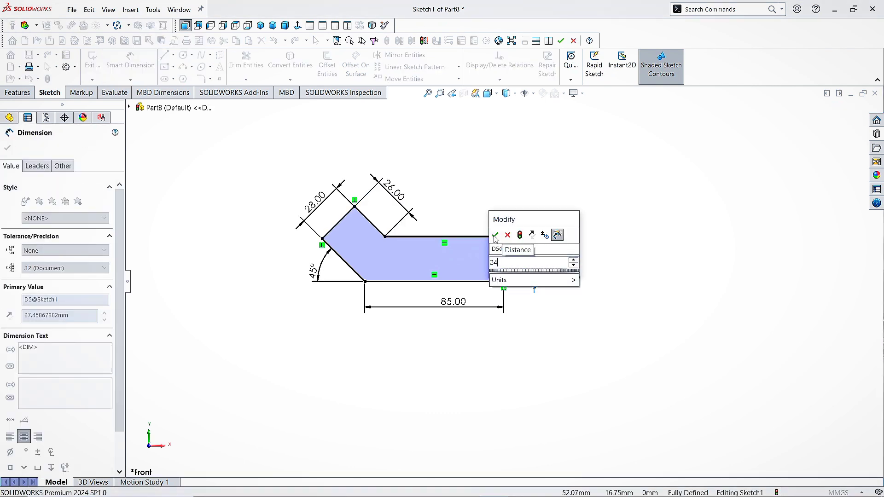
click(495, 237)
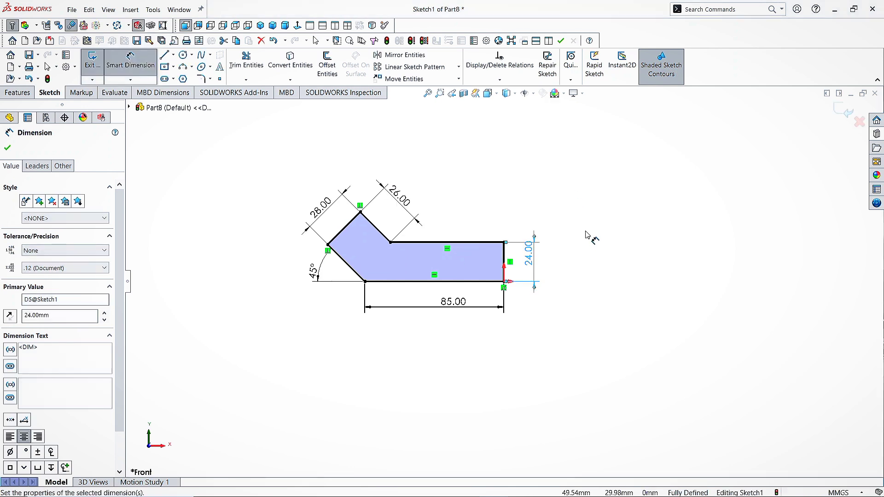
click(7, 147)
scroll(332, 229, up, 1)
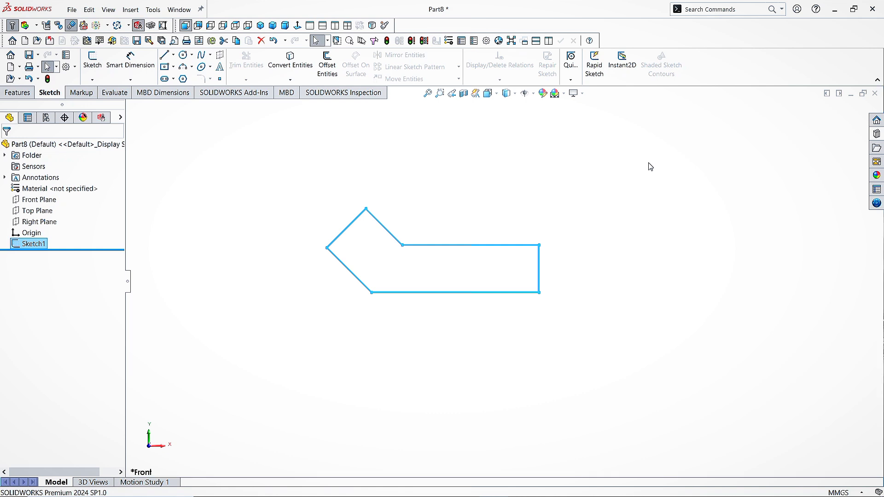
Revolve the profile 360° about its vertical line at the origin and show the solid in dimetric view
click(19, 92)
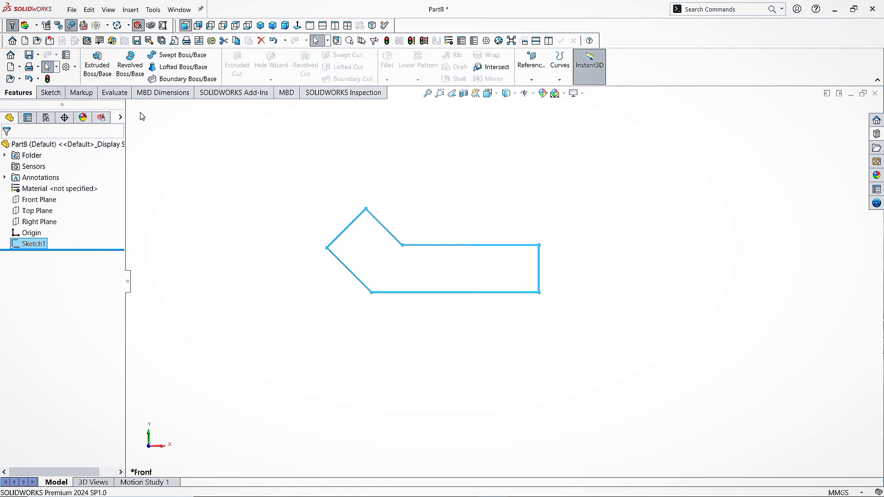
click(130, 70)
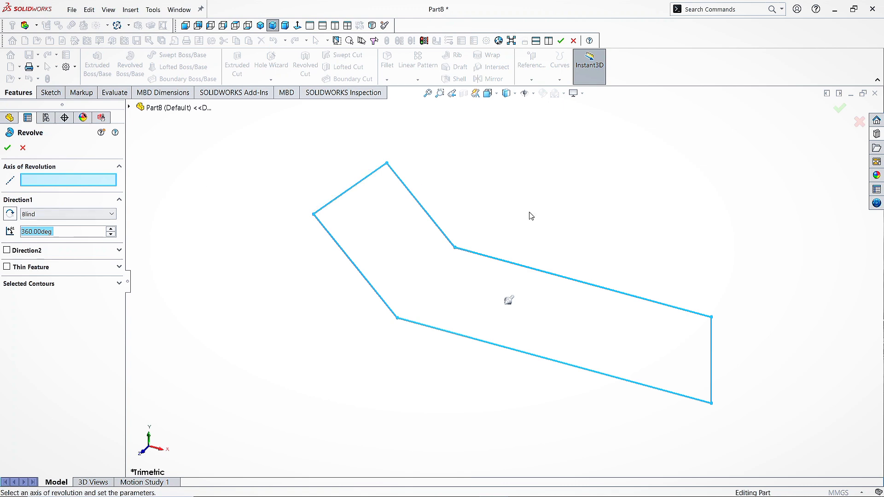
click(712, 354)
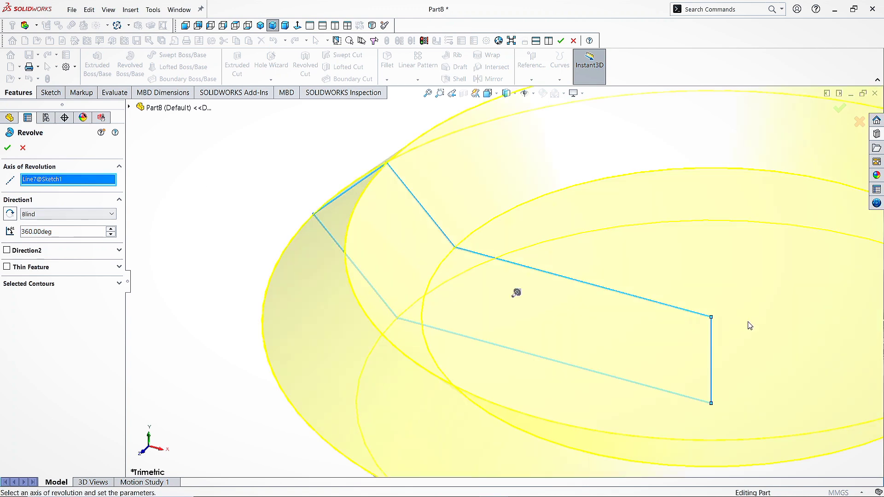
click(9, 148)
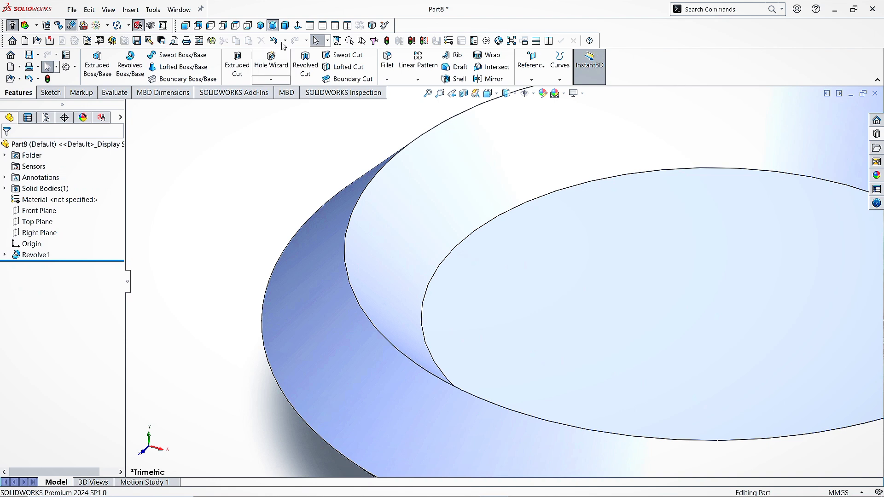
click(285, 26)
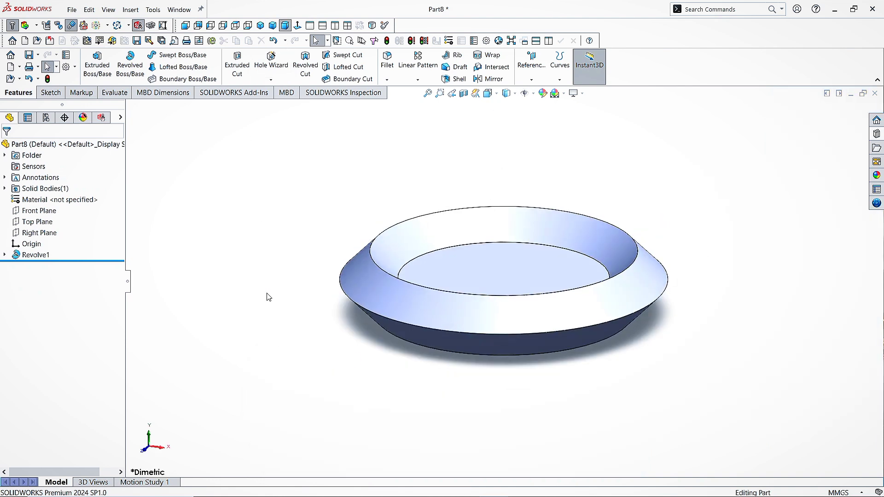
Start a sketch on the Front Plane with a vertical centerline through the origin and a slanted centerline from its upper end down-left across the body
click(46, 211)
click(49, 199)
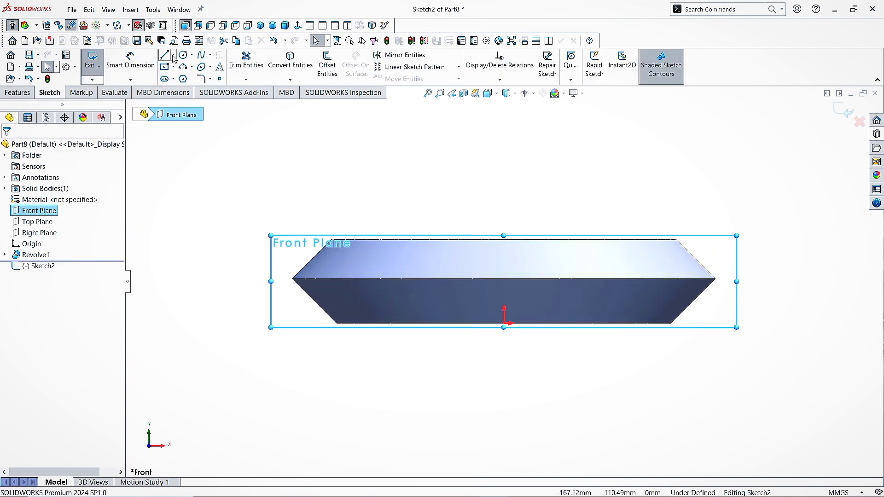
click(174, 56)
click(193, 77)
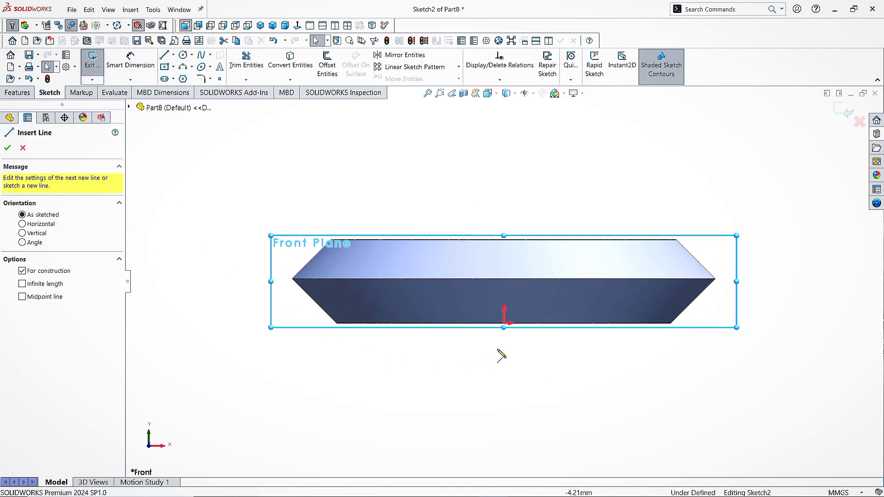
click(504, 378)
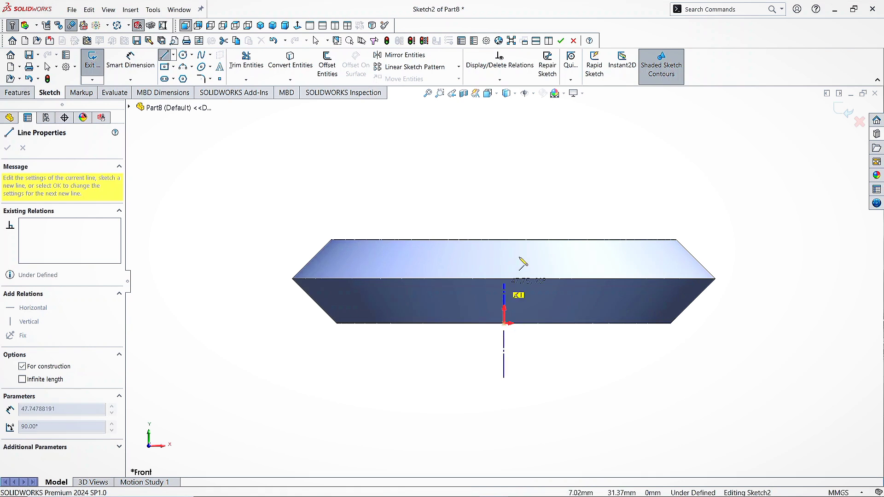
click(505, 145)
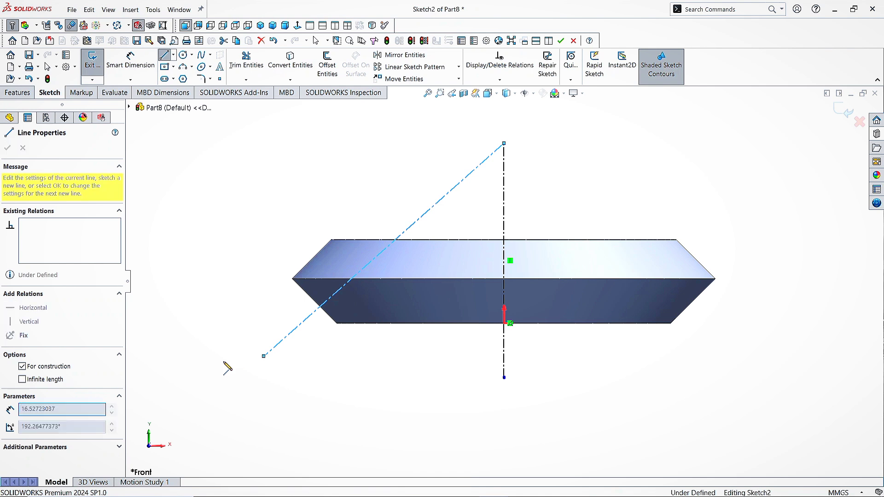
click(263, 356)
key(Escape)
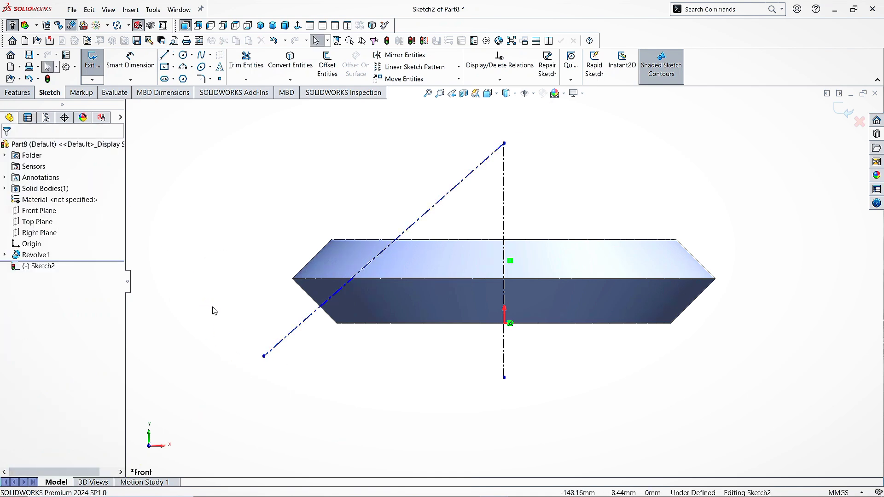
Make the slanted centerline collinear with the body's upper-left slanted silhouette edge and exit the sketch
click(313, 259)
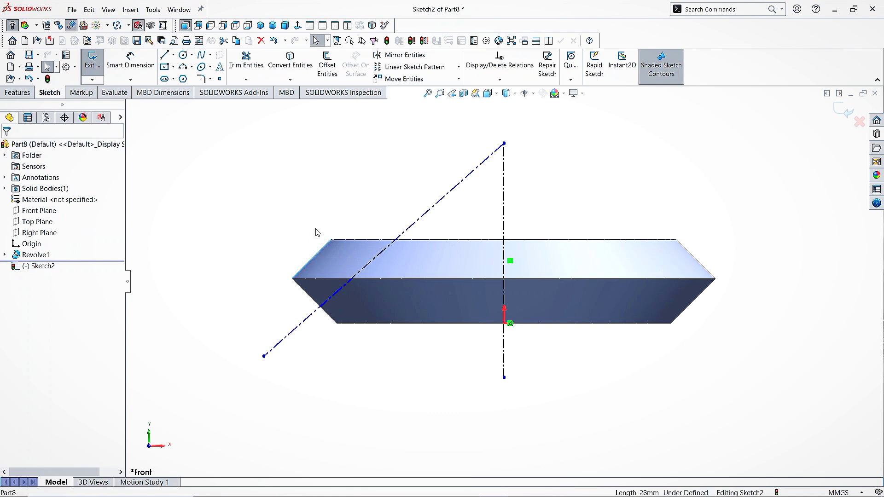
ctrl+click(423, 222)
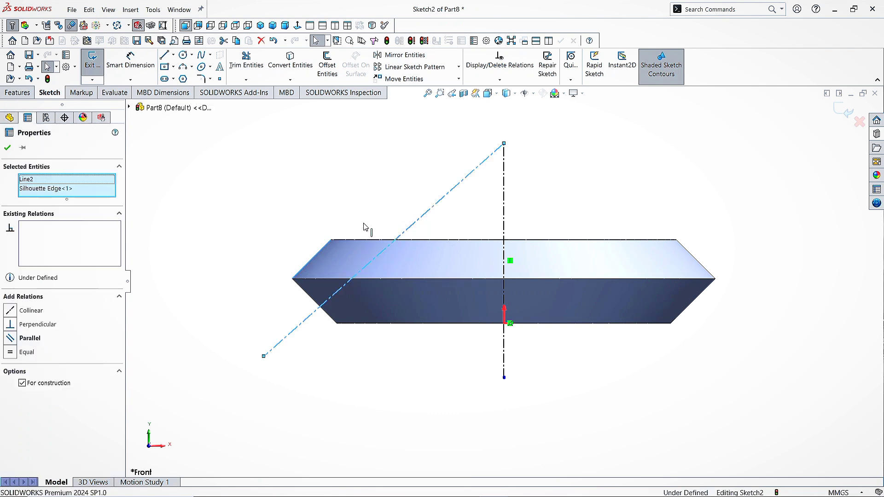
click(10, 311)
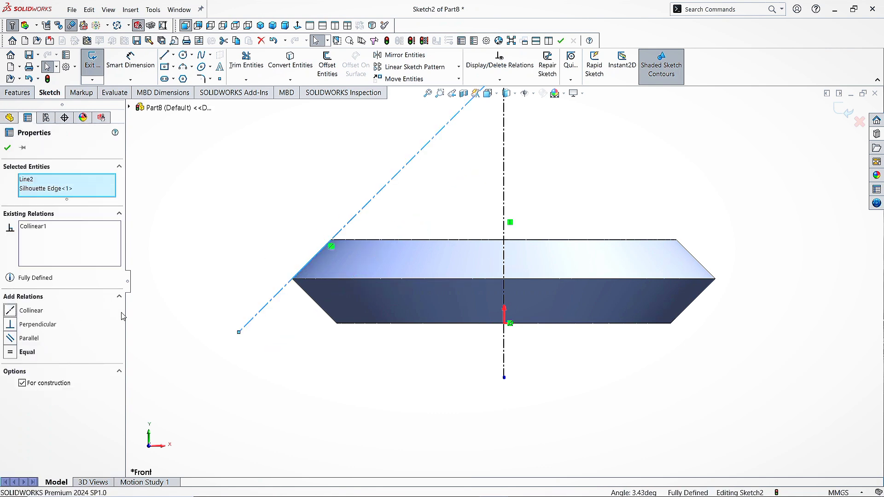
click(8, 149)
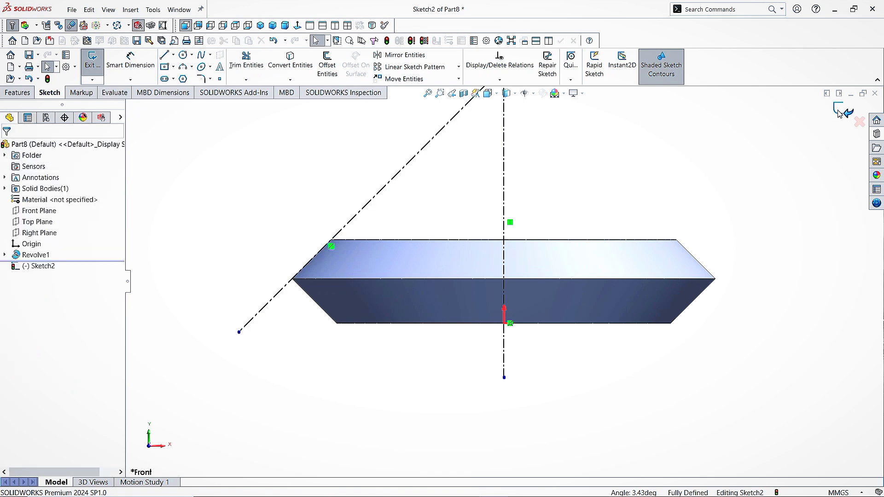
click(840, 113)
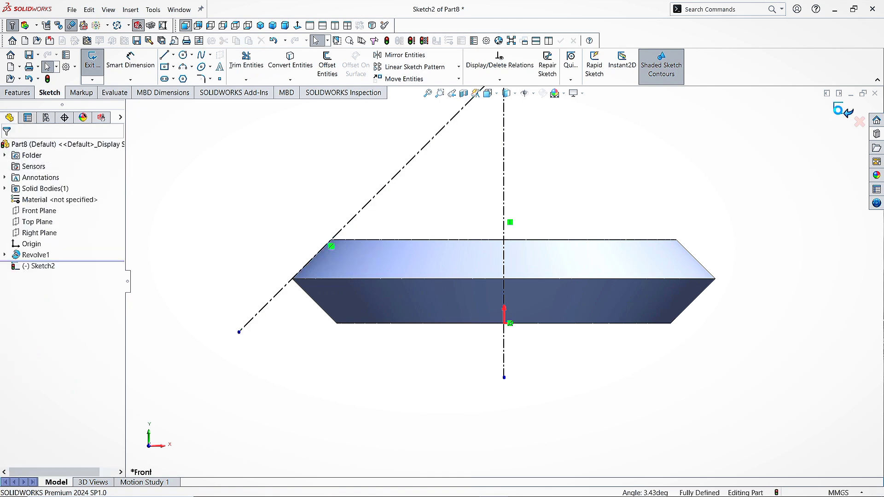
click(767, 180)
Create a reference plane tangent to the body's lower conical face and perpendicular to the slanted centerline
scroll(630, 181, up, 1)
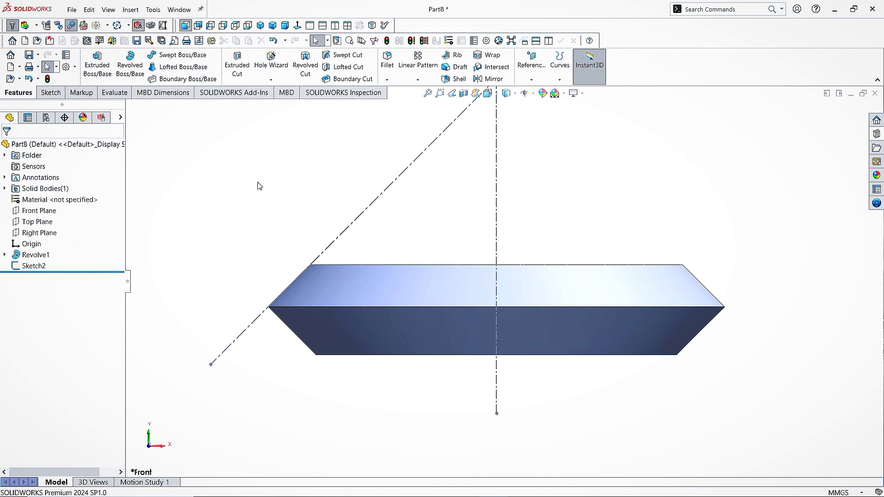
click(532, 80)
click(537, 89)
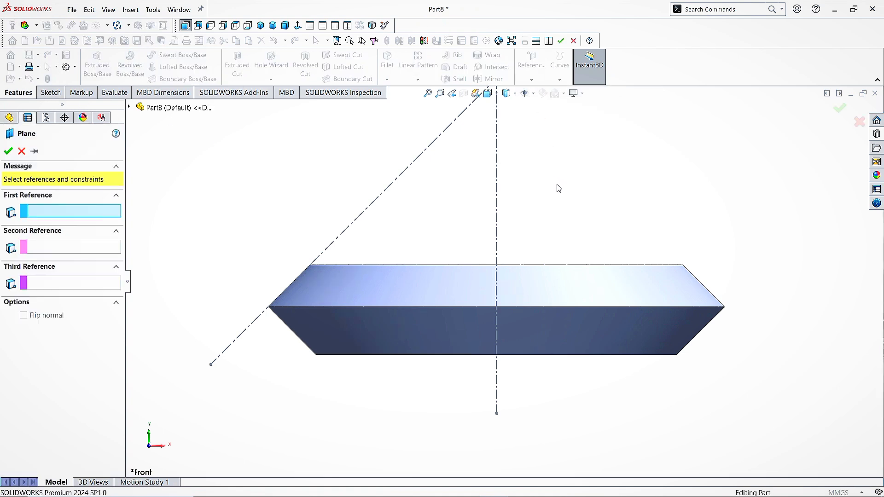
click(341, 347)
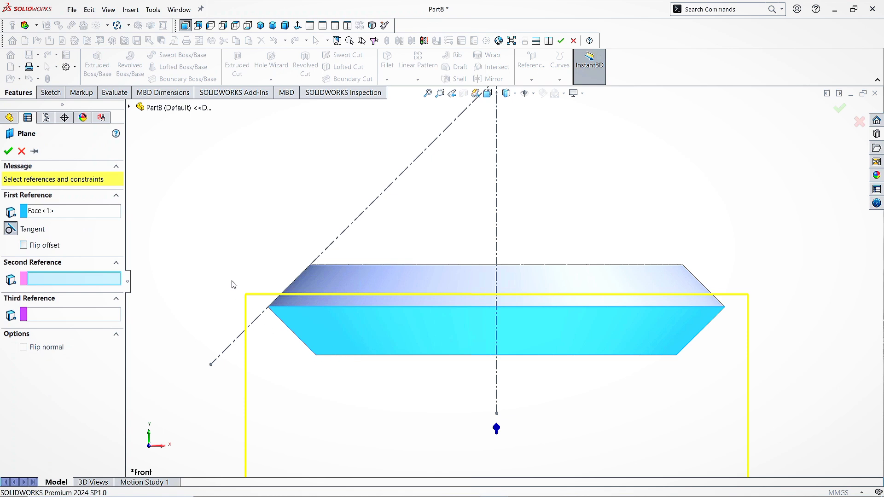
click(361, 215)
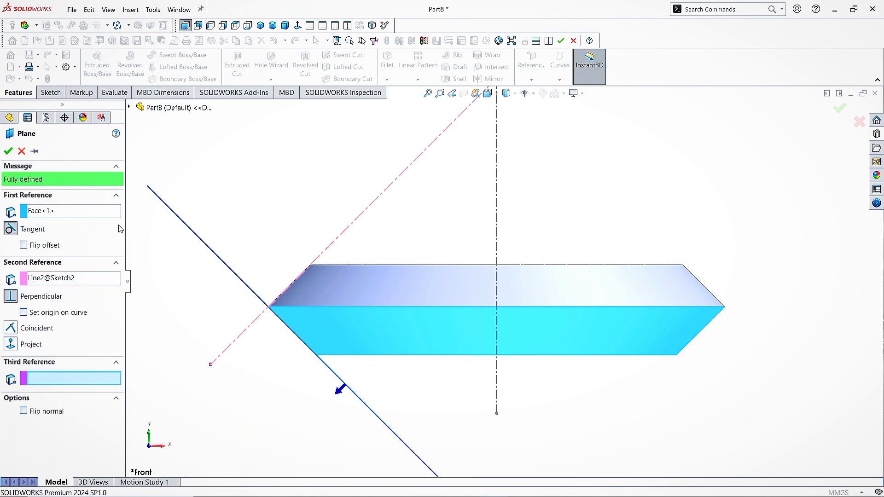
click(9, 155)
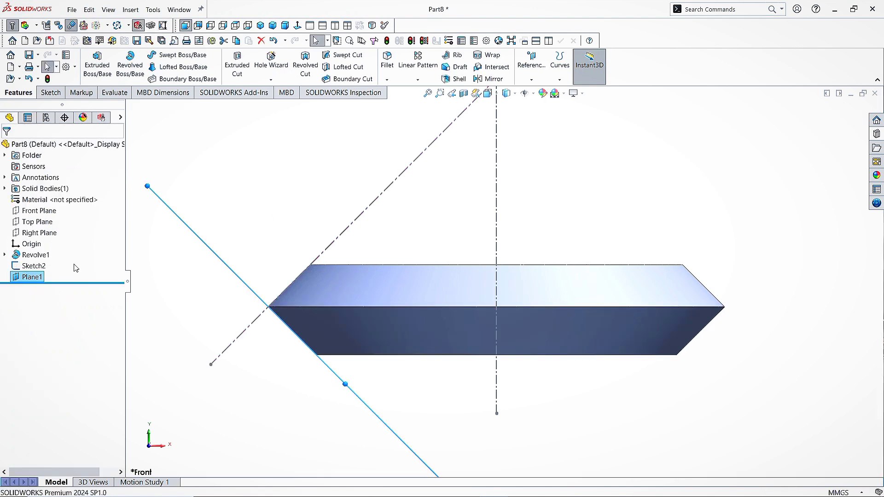
click(194, 278)
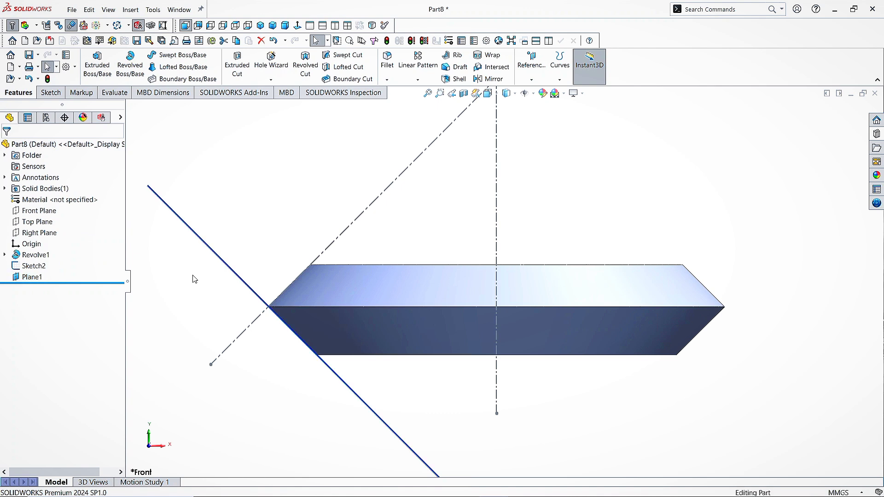
Start a sketch on the new plane and draw a vertical centerline from the existing centerline's lower end through the origin to above the body
right_click(39, 281)
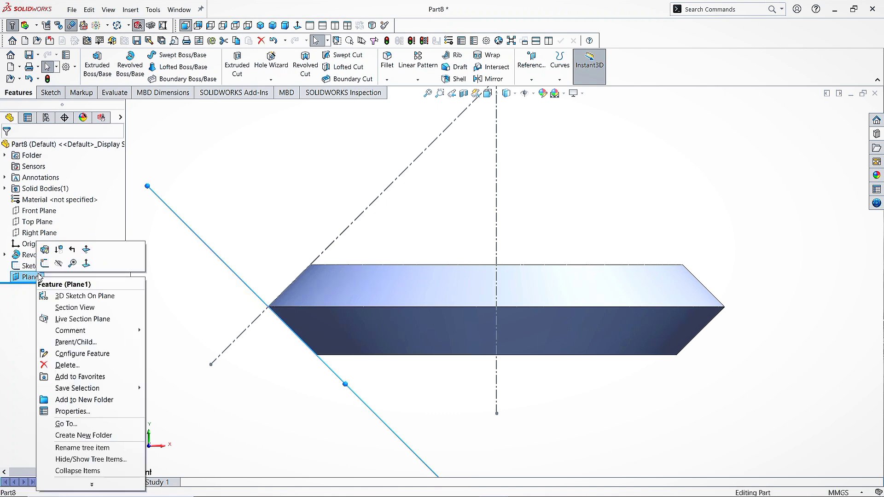
click(44, 264)
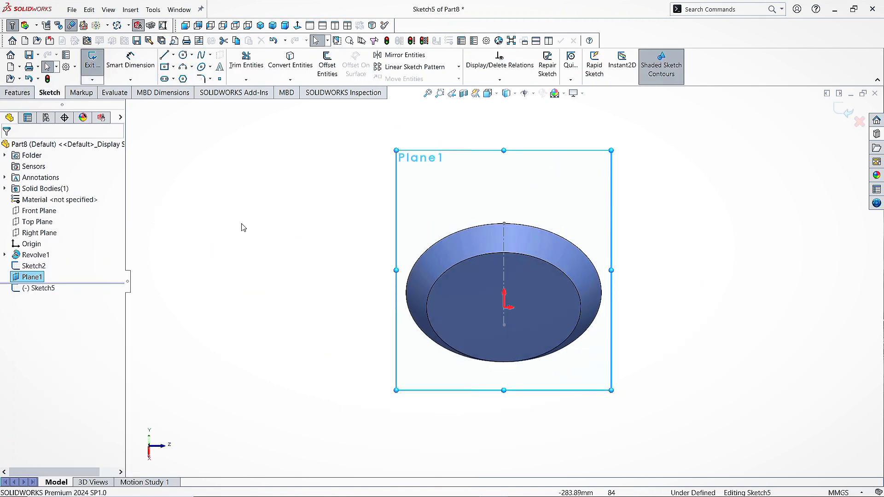
click(173, 56)
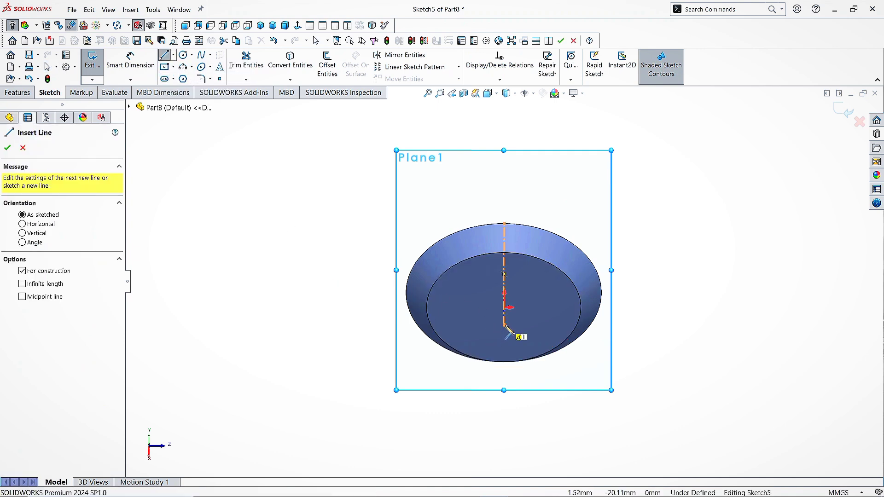
click(504, 326)
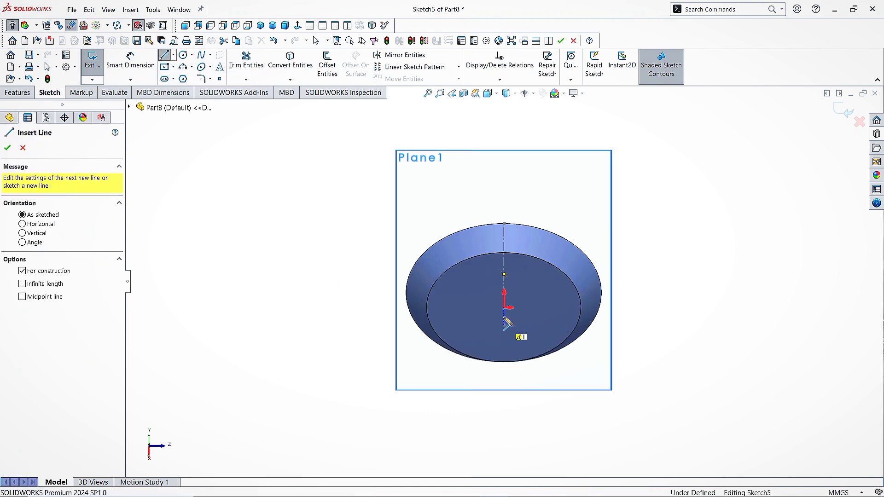
click(504, 176)
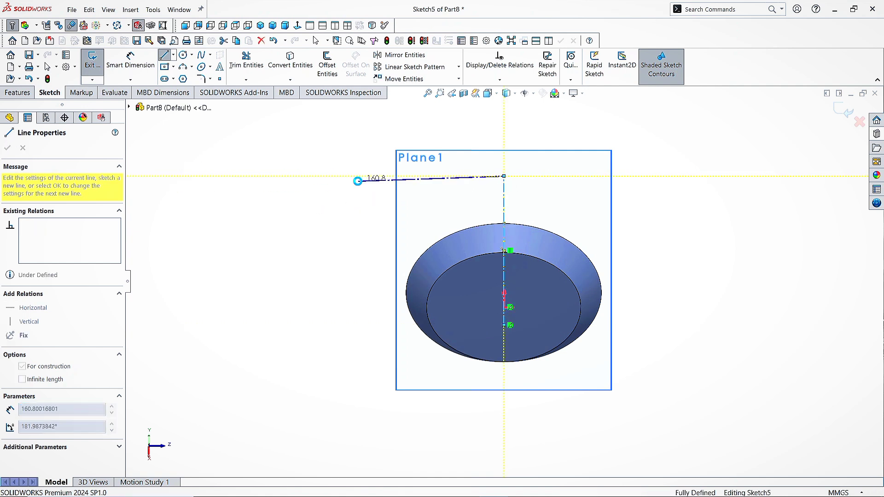
key(Escape)
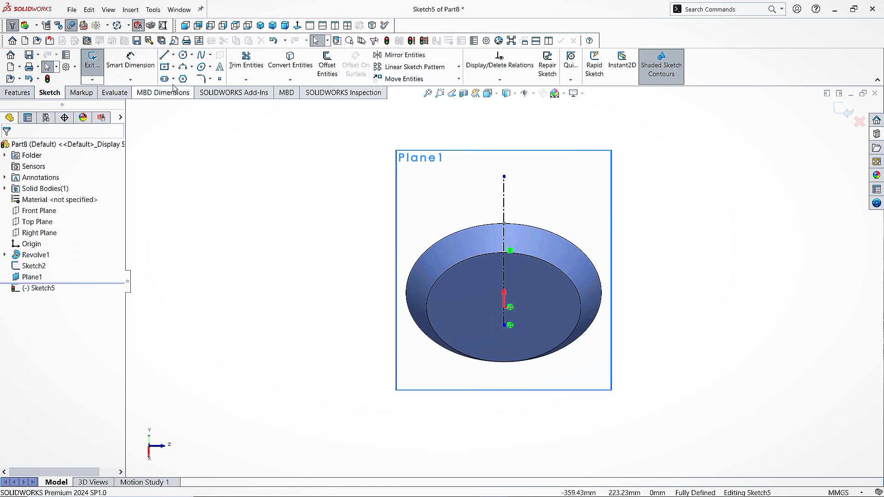
Turn on Dynamic Mirror about the new vertical centerline
click(153, 10)
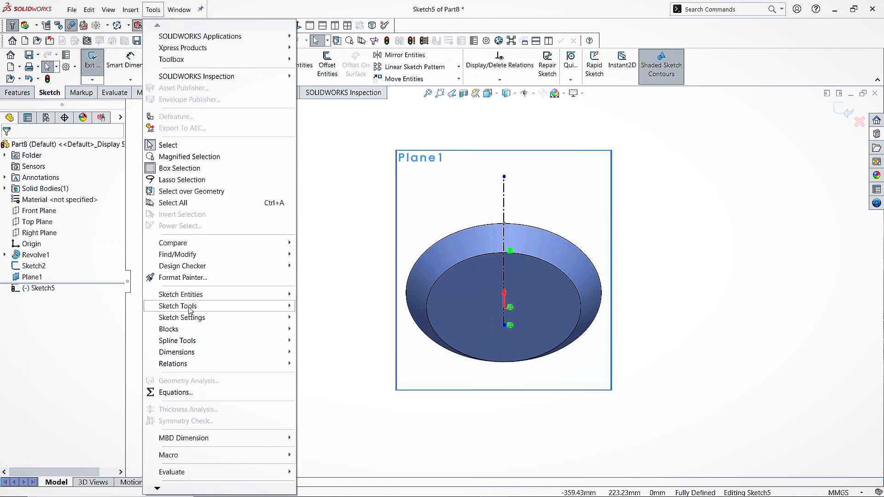
mouse_move(180, 306)
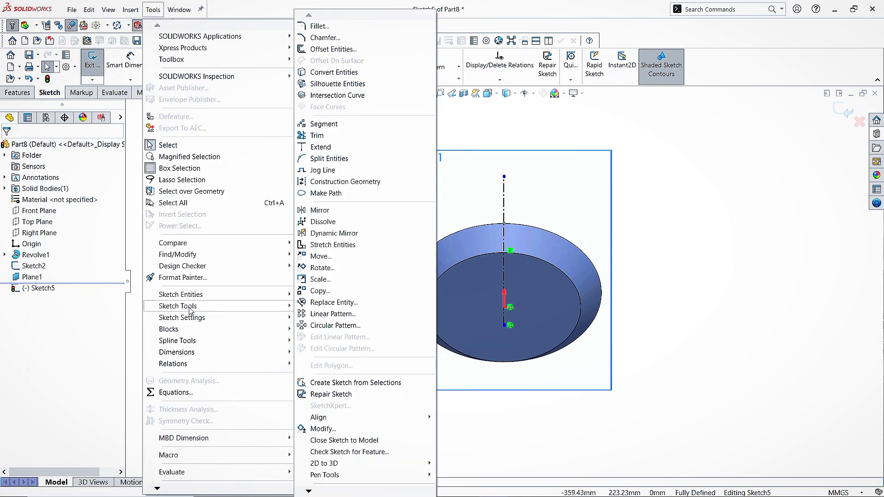
click(331, 239)
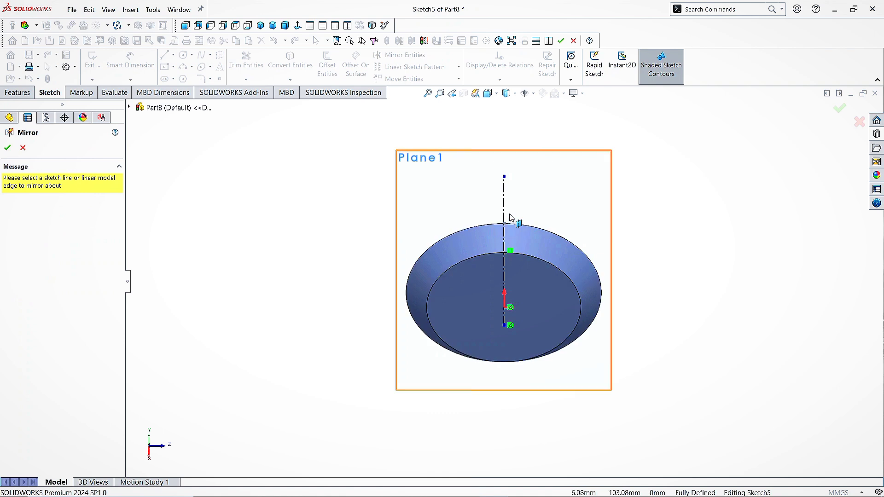
scroll(509, 217, down, 1)
scroll(510, 219, down, 1)
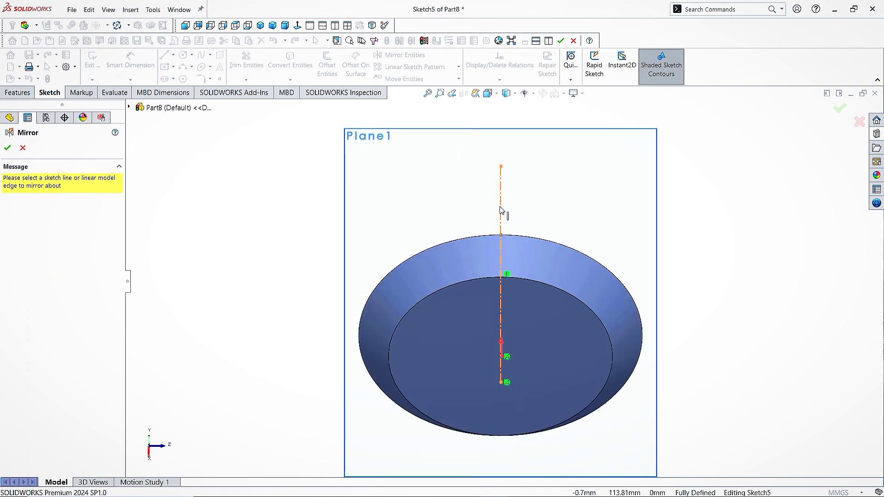
click(502, 210)
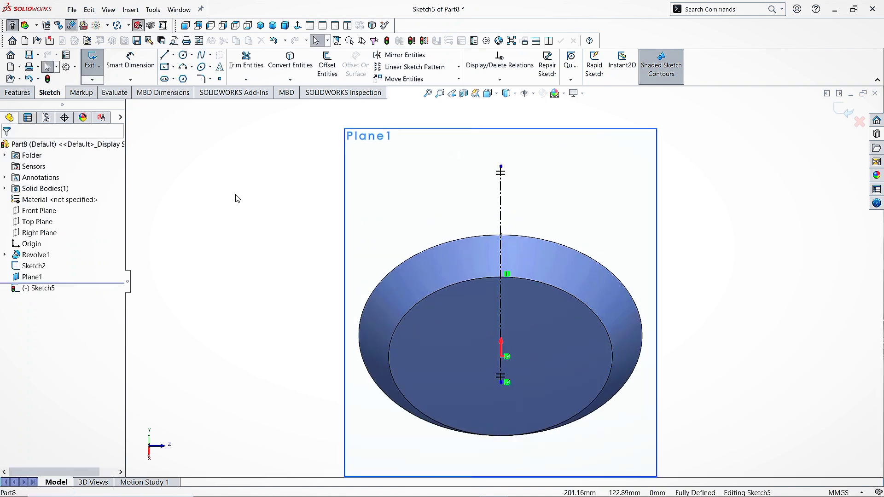
Draw a mirrored horizontal line about 59 mm long, centered on the vertical centerline's upper end
click(166, 58)
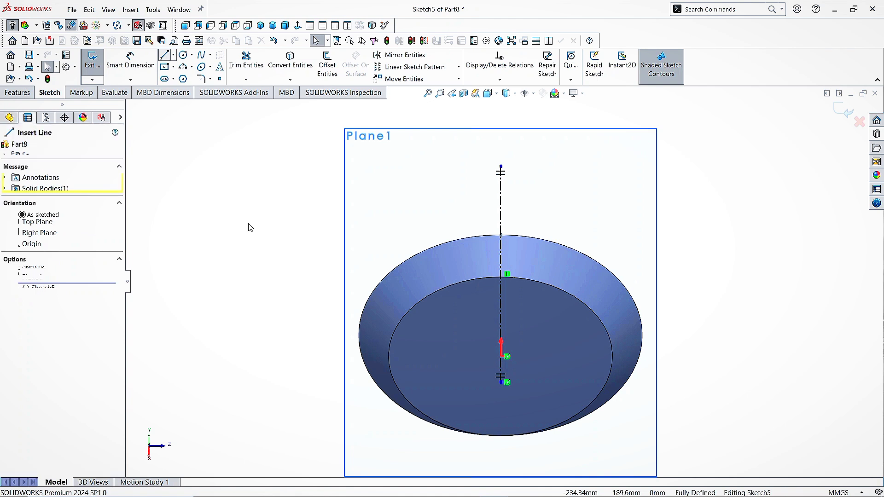
click(501, 167)
click(541, 167)
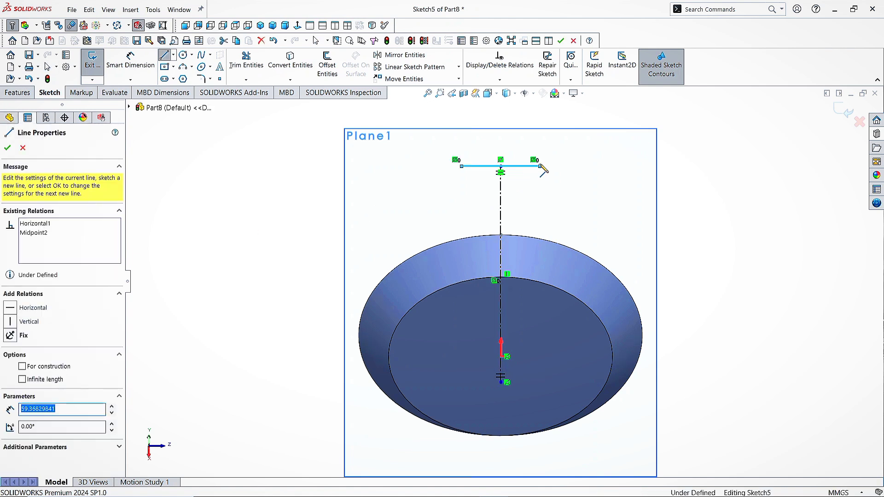
key(Escape)
key(Escape)
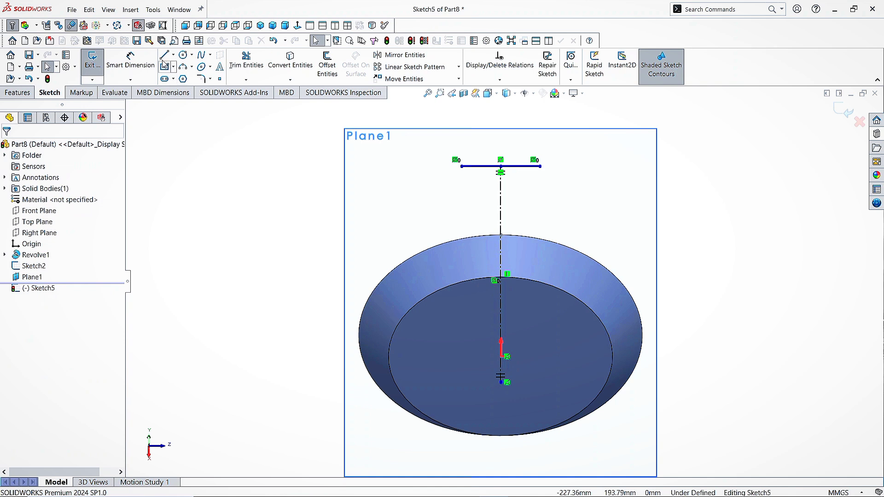
Draw a second mirrored horizontal line about 28 mm long at the centerline's midpoint, just above the flat bottom face's edge
click(165, 56)
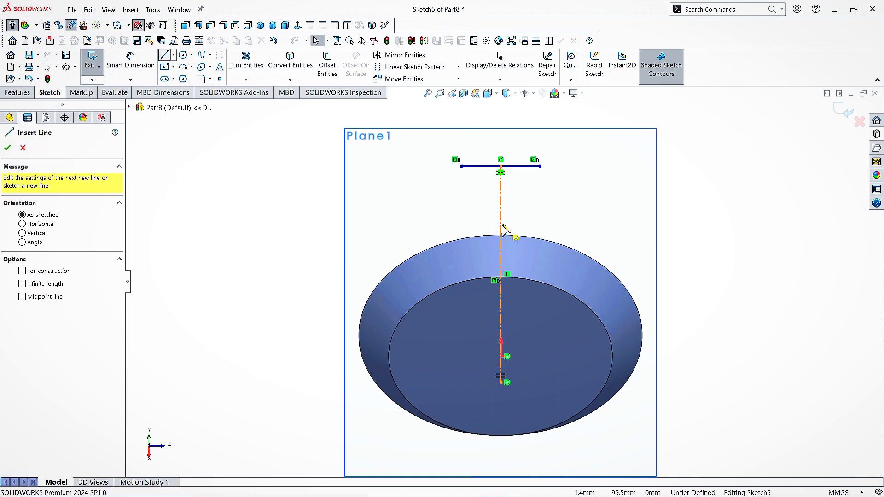
click(502, 276)
scroll(503, 276, down, 2)
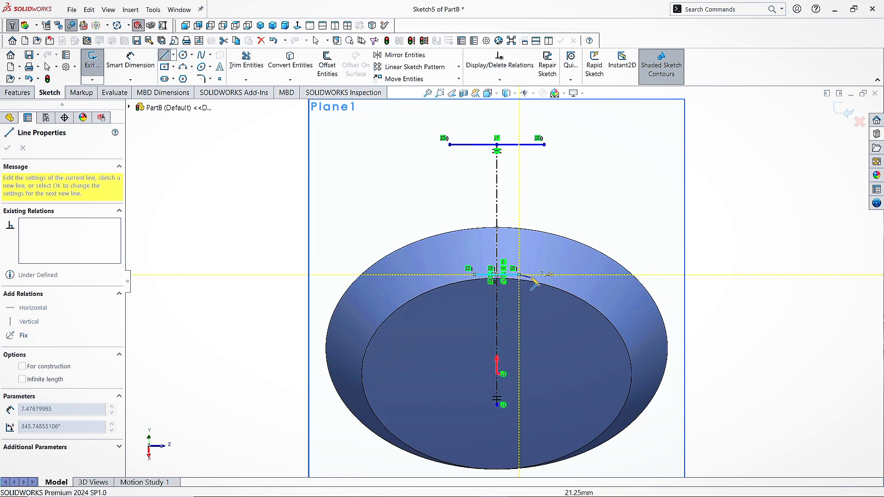
click(521, 277)
key(Escape)
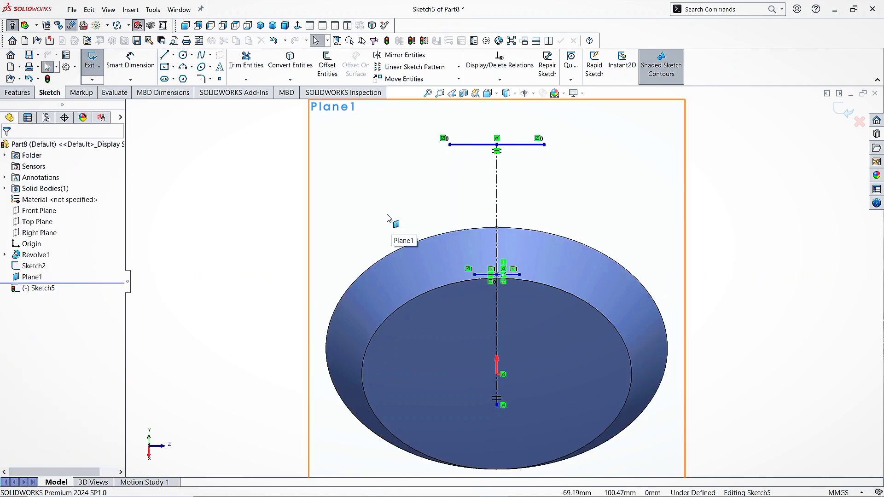
Dimension the upper horizontal line's half-width from the centerline to 16 mm
click(144, 69)
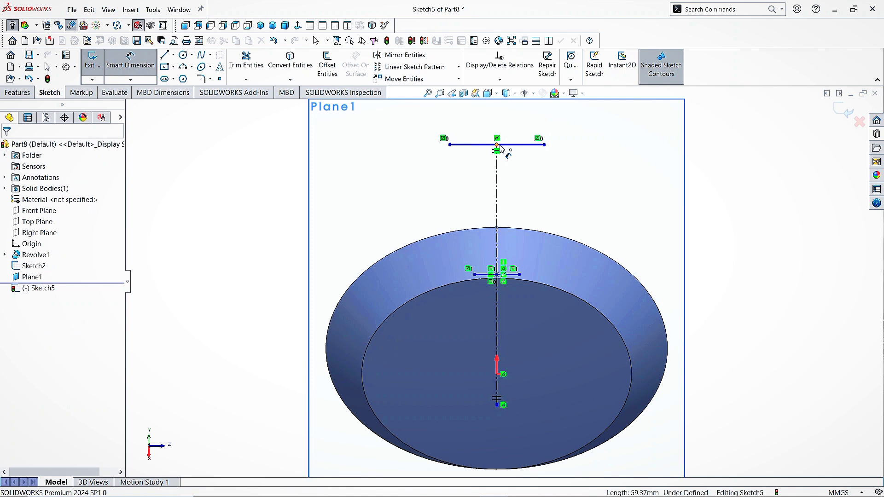
click(498, 145)
click(544, 145)
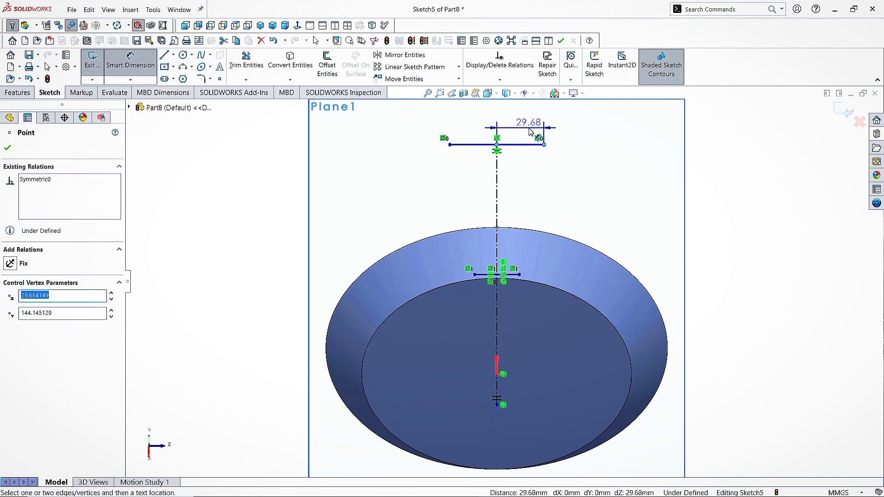
click(530, 132)
text(16)
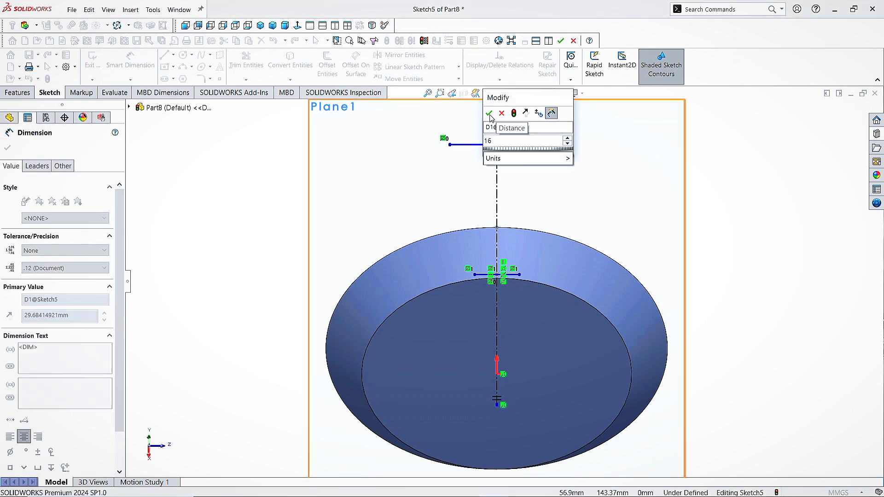
key(Return)
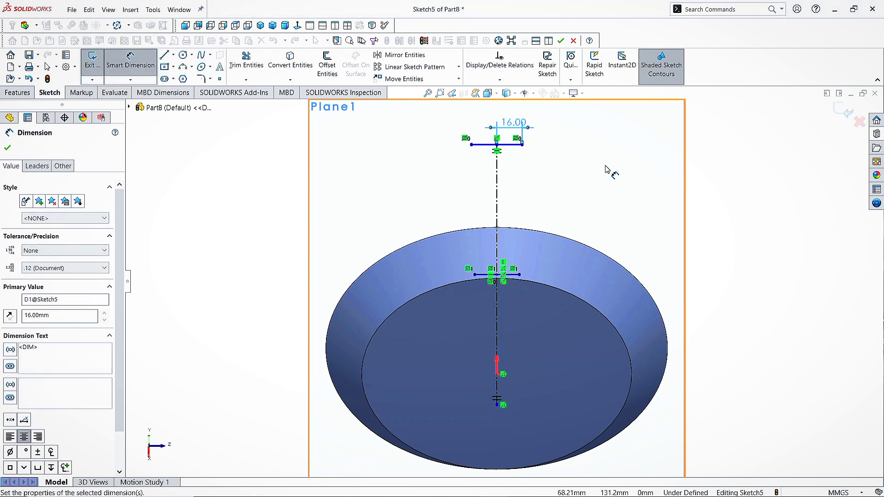
Dimension the lower horizontal line's half-width from the centerline to 5 mm
click(497, 275)
click(520, 275)
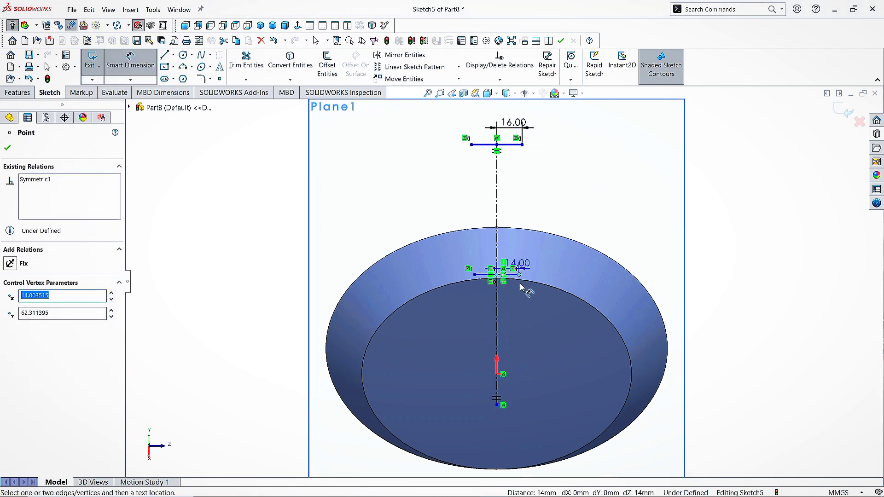
click(577, 268)
text(5)
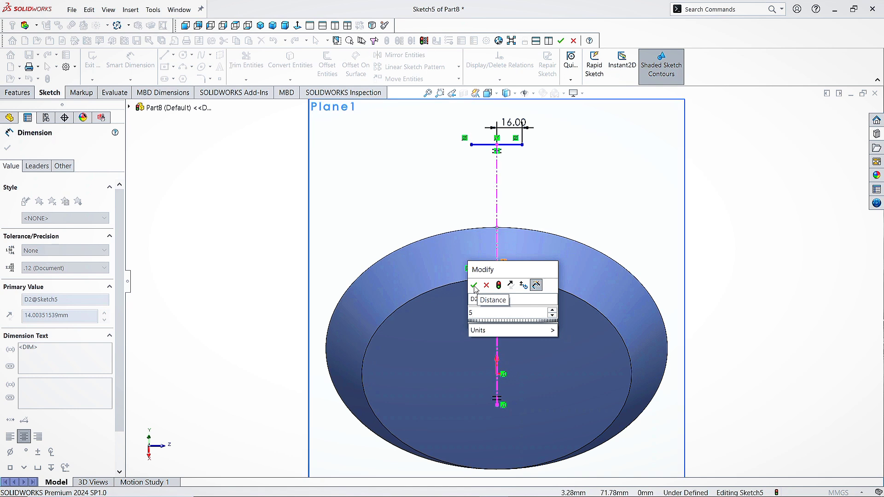
click(474, 286)
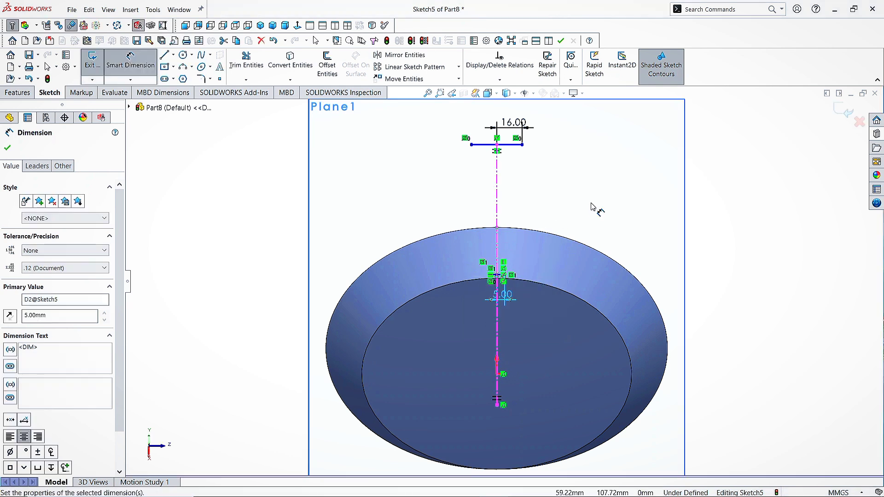
Dimension the vertical distance between the midpoints of the upper and lower horizontal lines to 25 mm
click(497, 146)
click(497, 275)
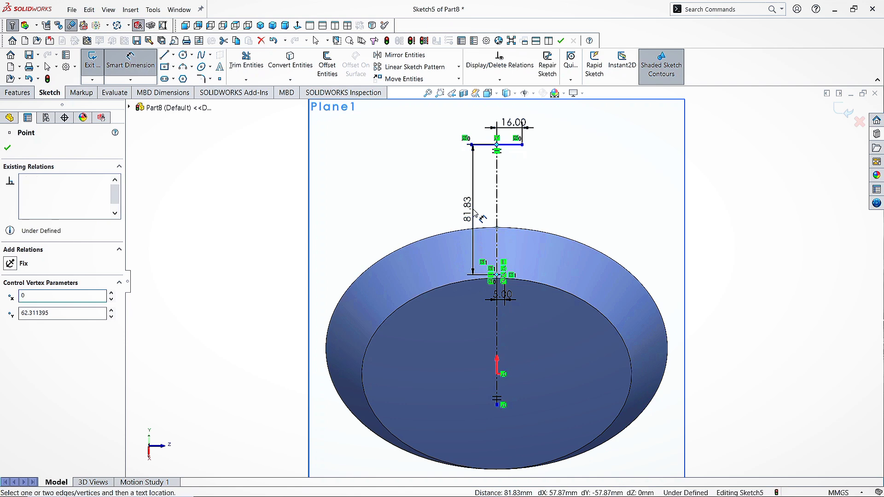
click(470, 208)
text(25)
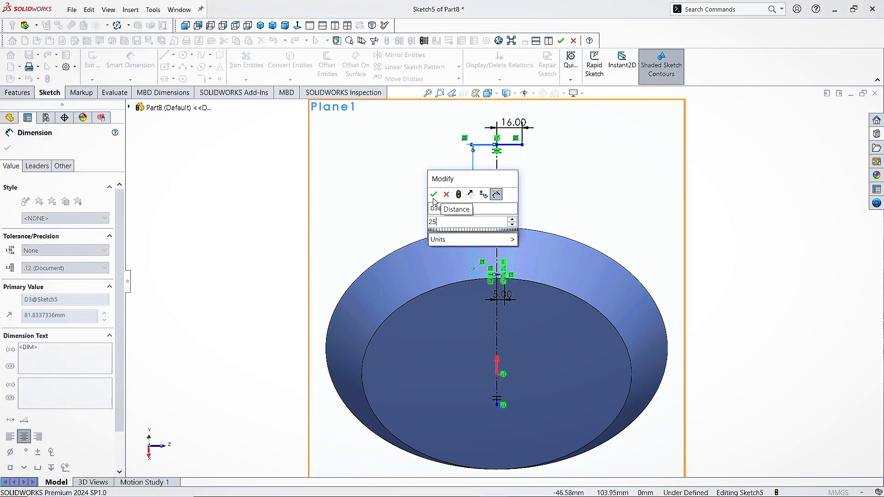
click(433, 194)
Dimension the height of the lower horizontal line's midpoint above the origin to 75 mm
scroll(500, 302, down, 3)
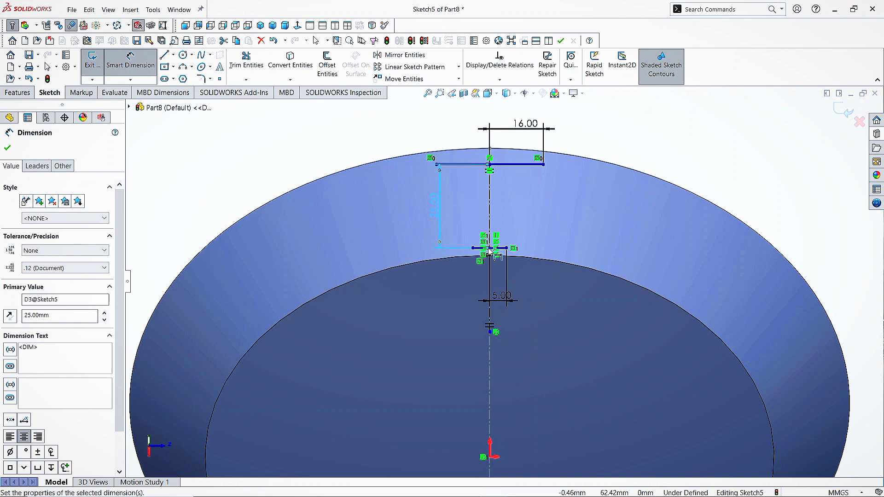
click(490, 249)
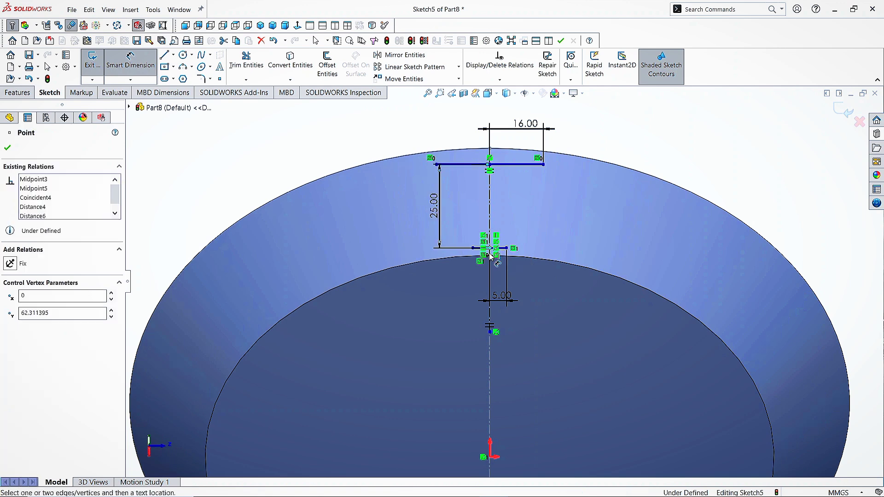
click(490, 457)
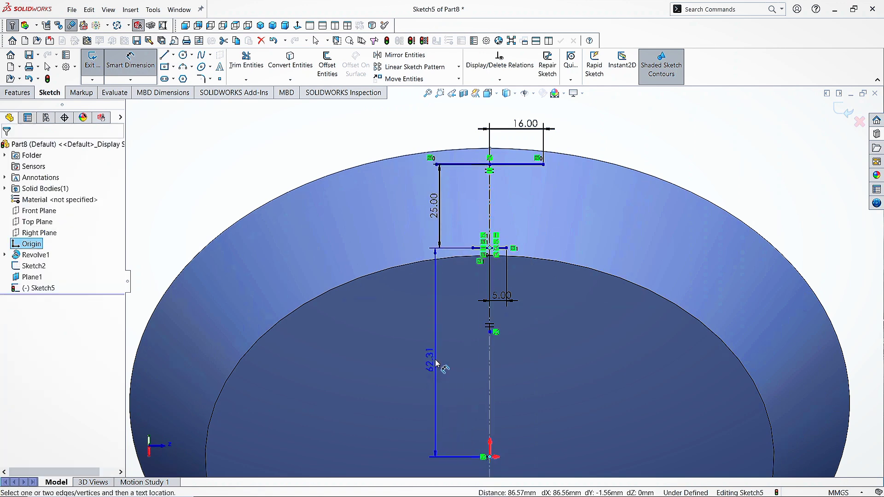
click(441, 362)
text(75)
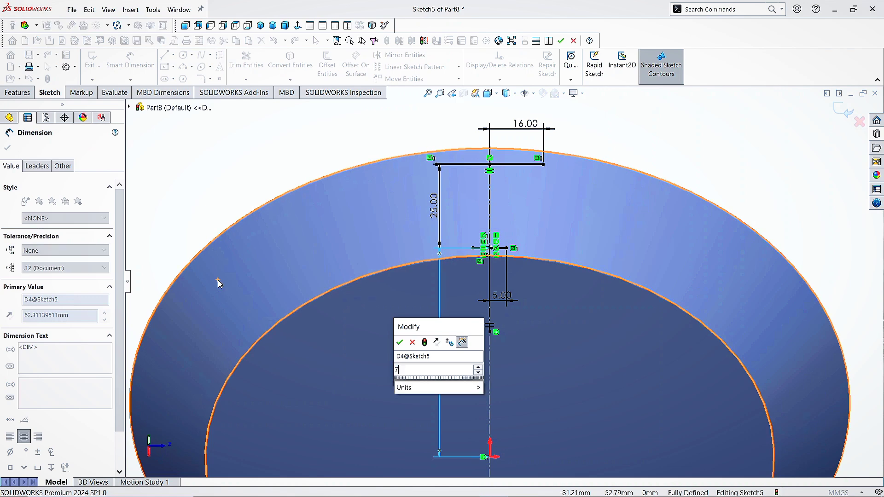
key(Return)
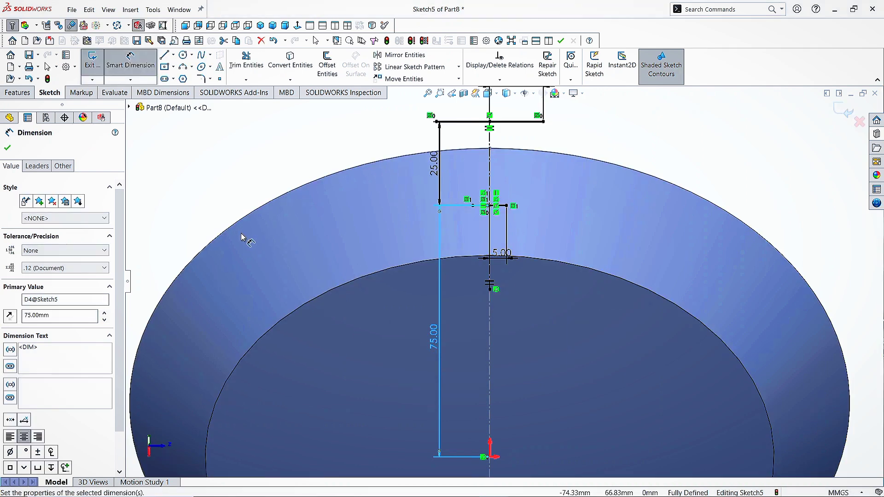
click(8, 148)
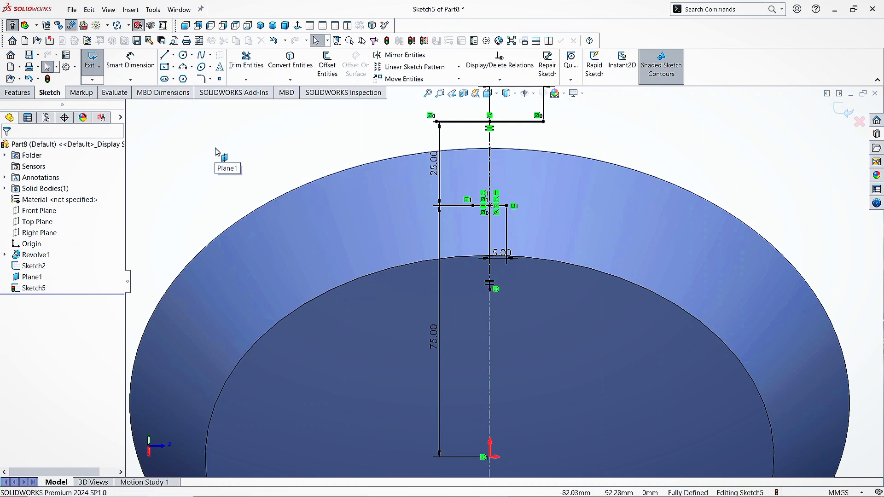
Draw a mirrored three-point arc of about 70 mm radius joining the ends of the upper and lower lines, curving in toward the centerline
click(183, 67)
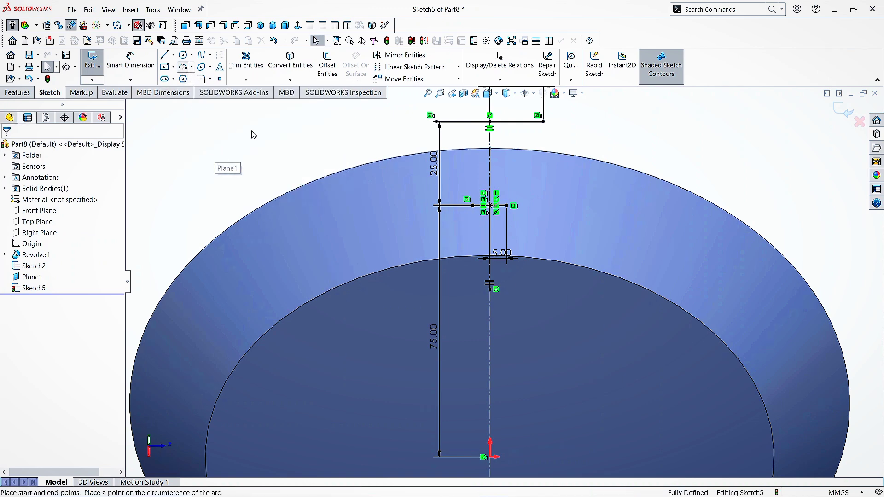
click(543, 122)
click(507, 206)
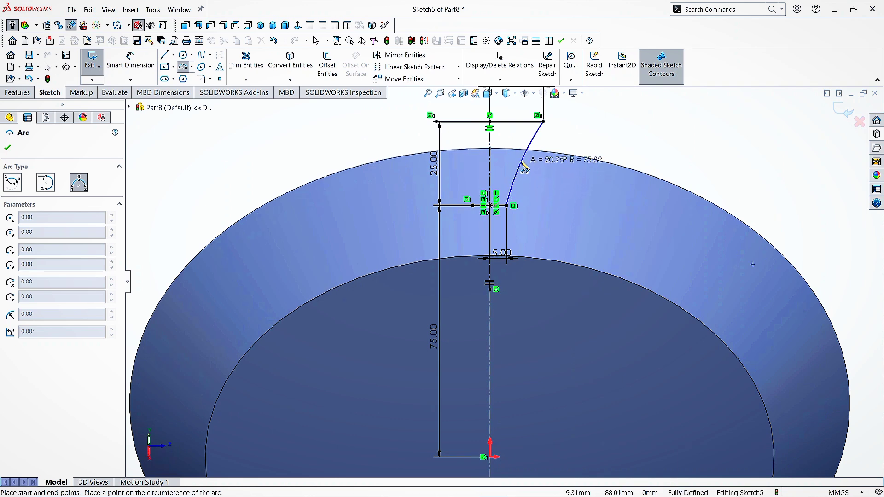
click(525, 169)
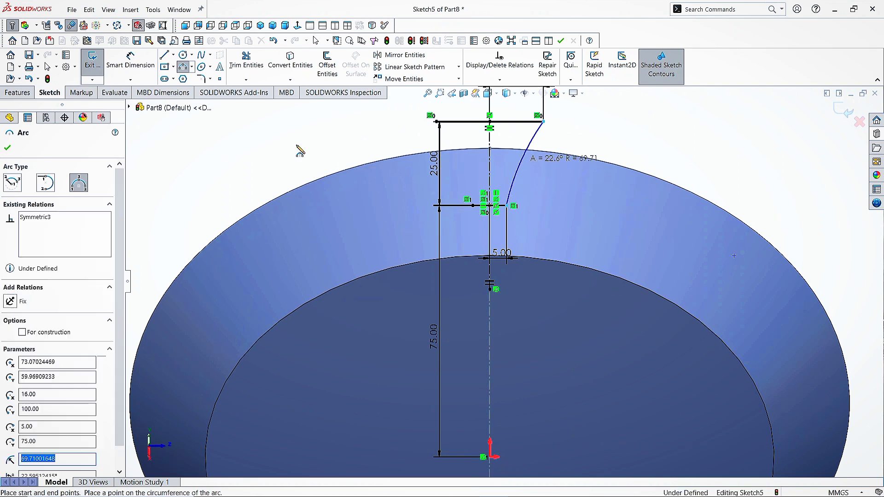
Dimension the side arc's radius to 40 mm and move the 5 mm dimension slightly closer to the profile
click(138, 69)
click(526, 161)
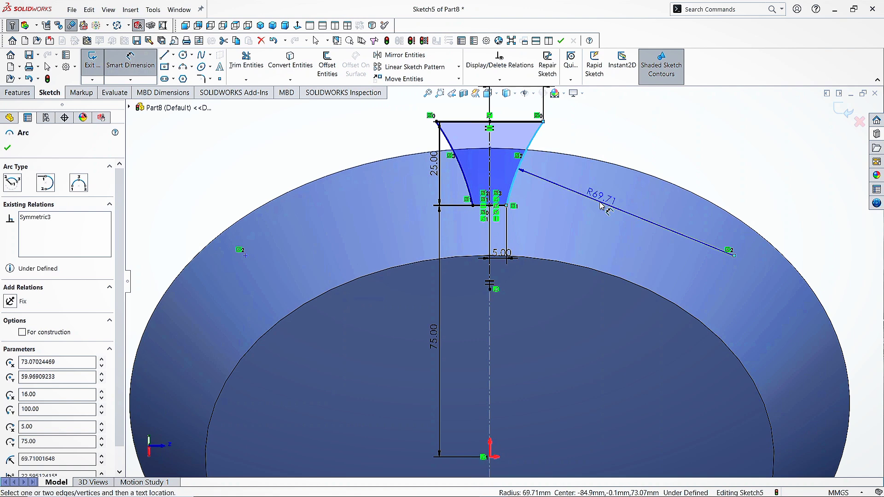
key(z)
click(606, 207)
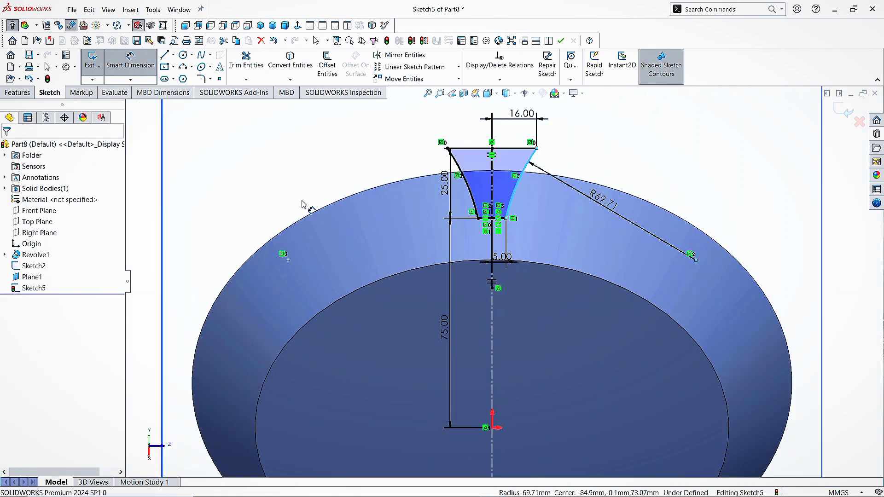
text(40)
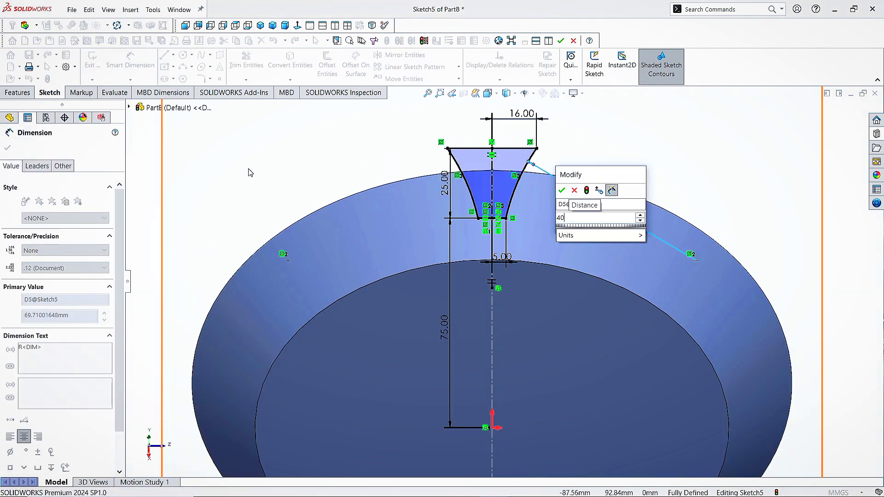
click(563, 191)
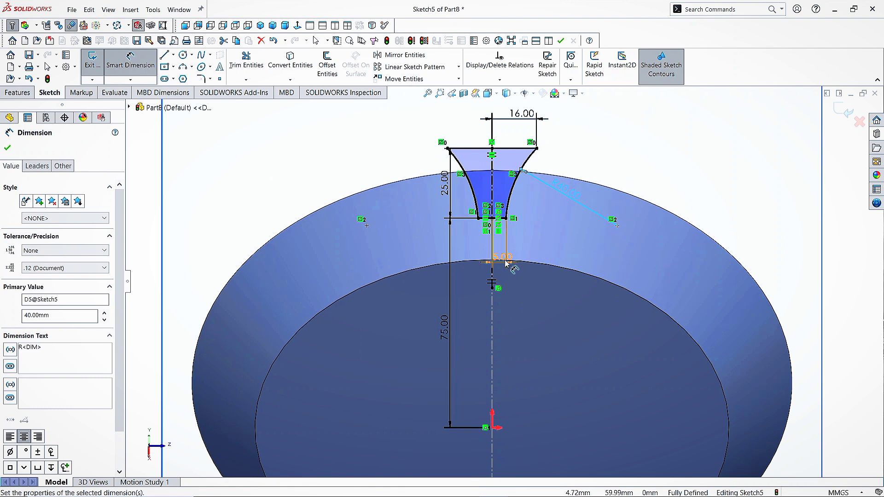
drag(507, 264, 508, 255)
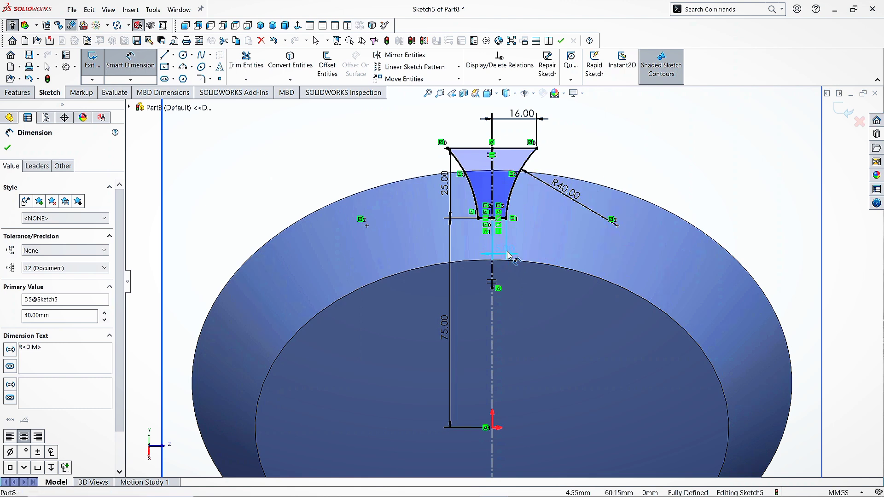
click(7, 149)
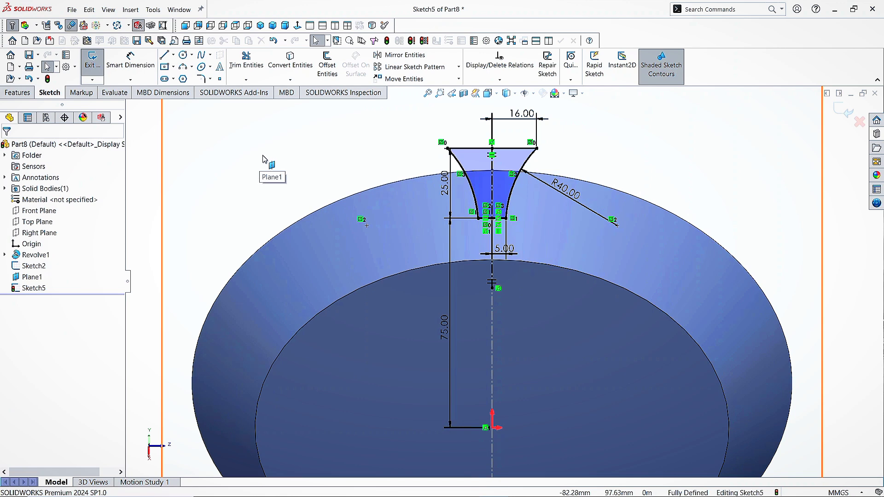
Finish the sketch and extrude-cut the profile Up To Next with a 4° inward draft
click(844, 112)
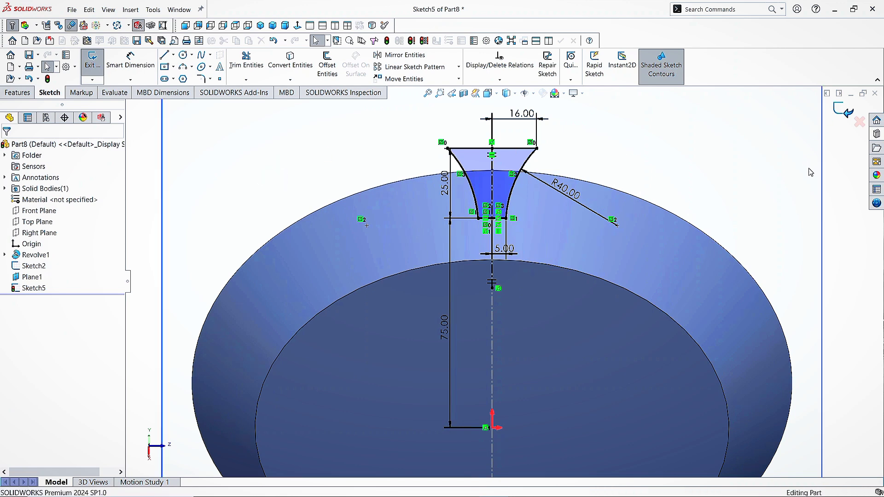
click(51, 93)
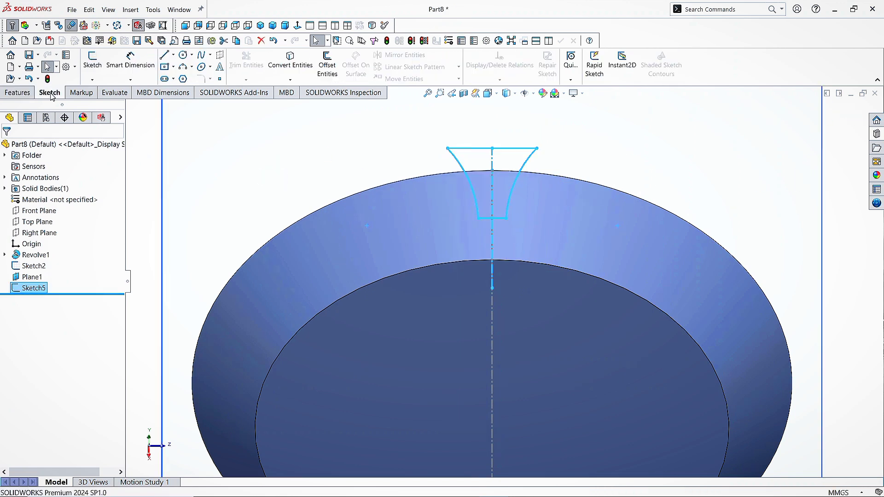
click(17, 93)
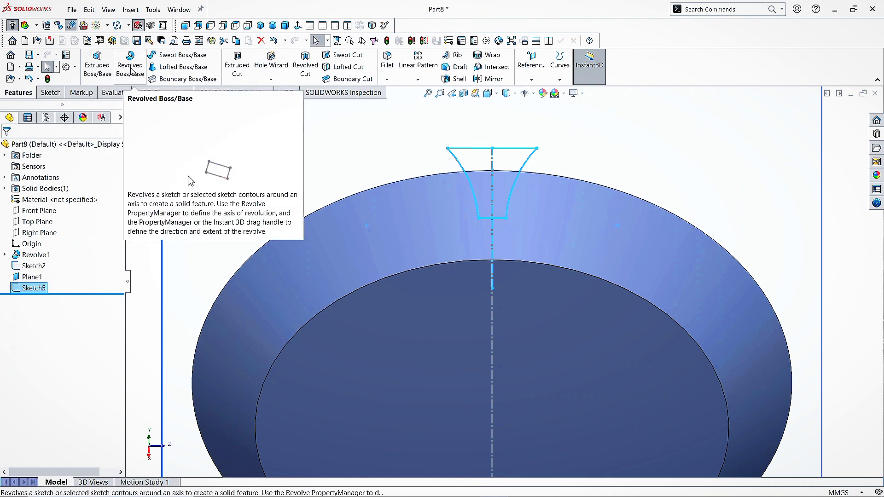
click(236, 67)
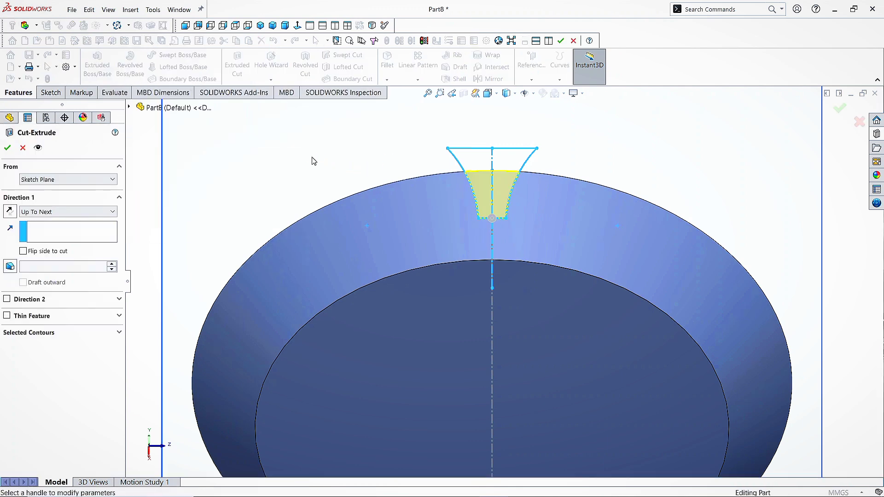
click(112, 212)
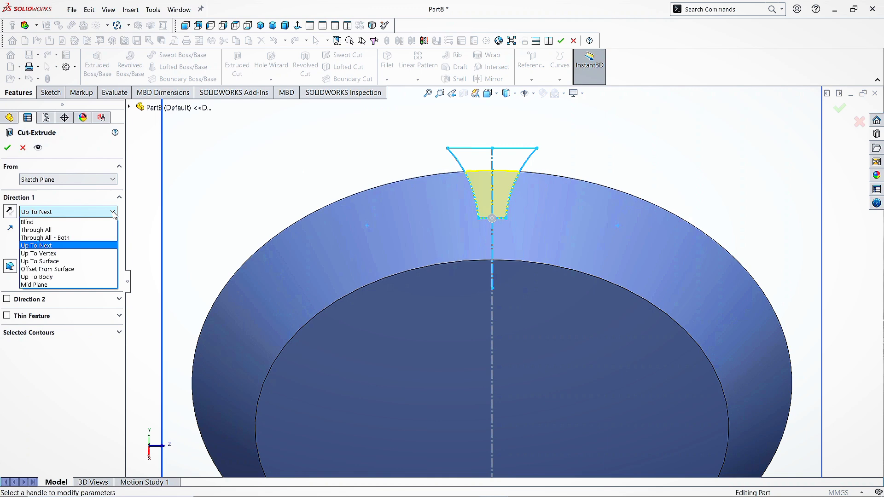
click(62, 248)
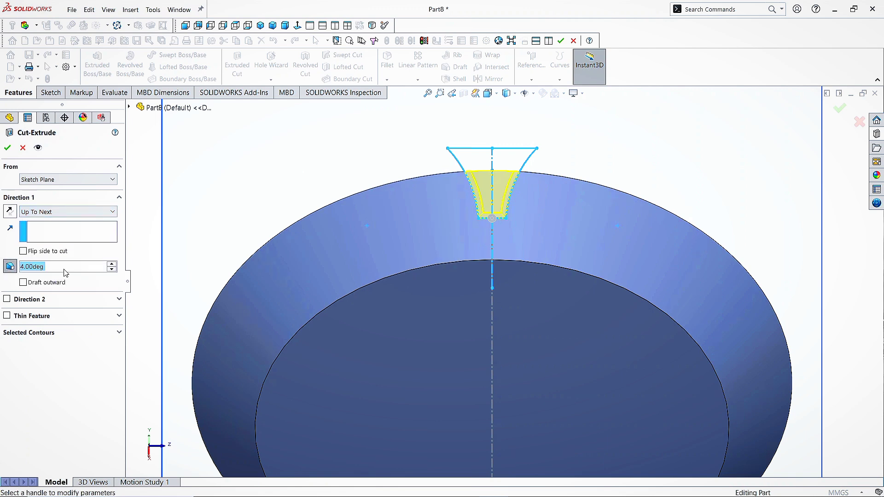
text(4)
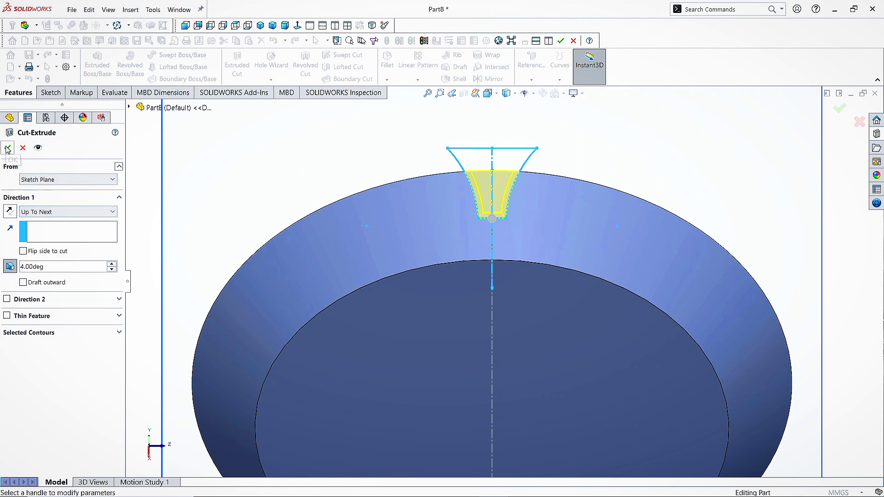
click(7, 149)
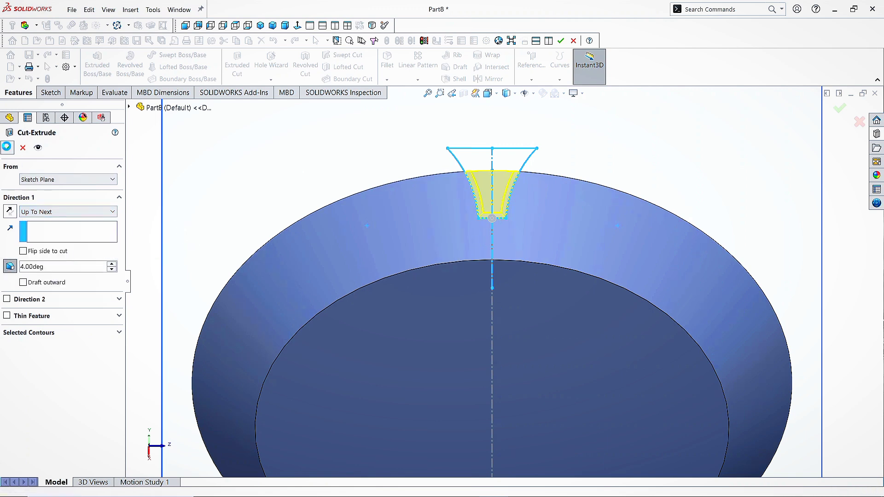
Create a circular pattern of the tooth cut around the inner conical face with 25 equally spaced instances over 360°
click(286, 25)
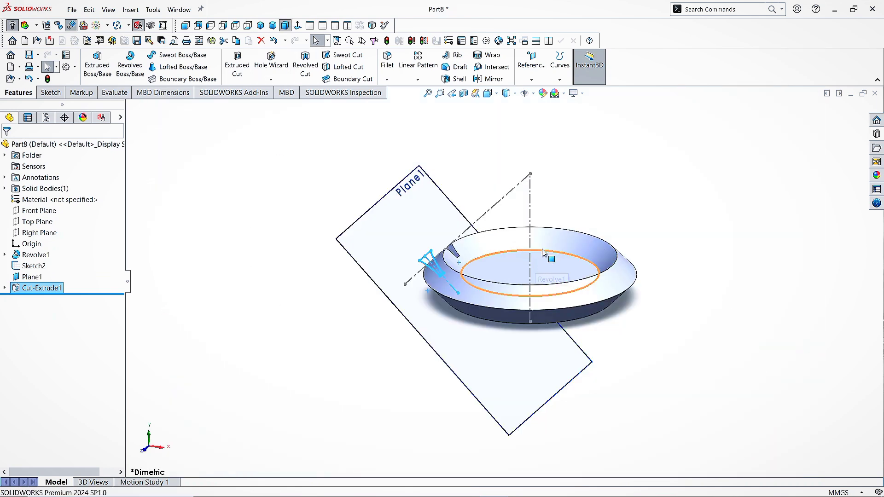
scroll(544, 253, down, 1)
ctrl+middle_drag(544, 254, 536, 262)
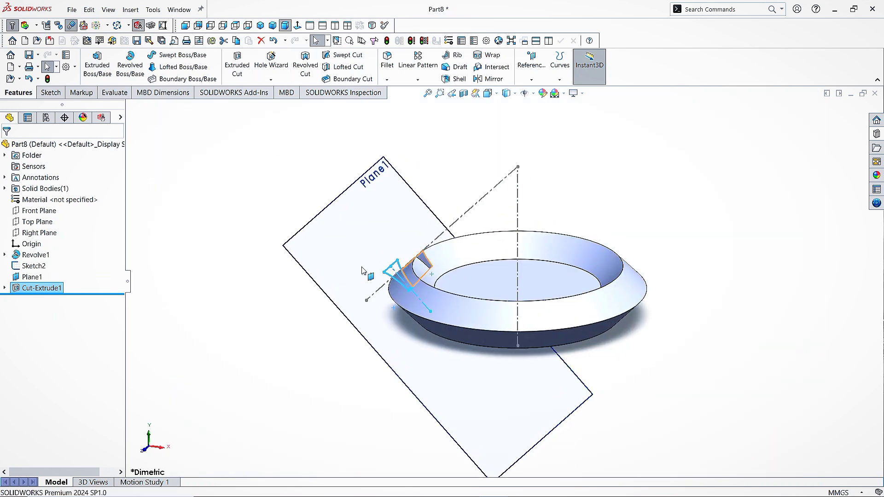
click(44, 288)
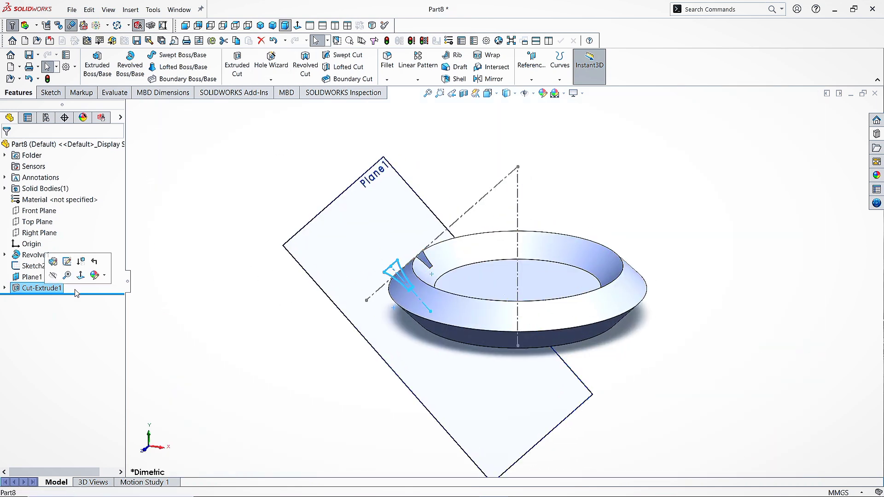
click(418, 80)
click(431, 103)
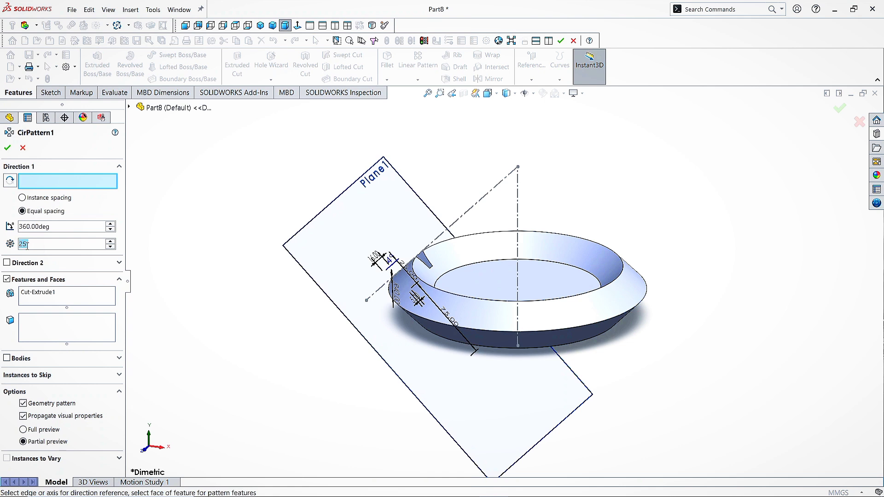
text(25)
text(3)
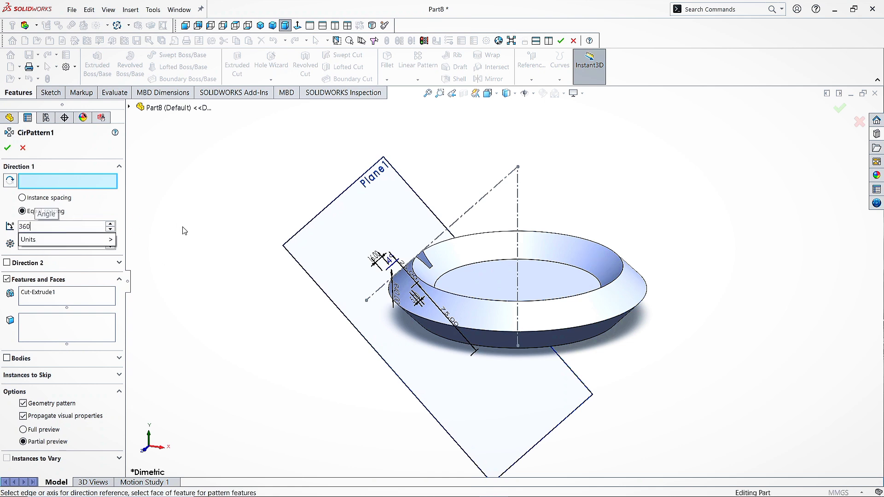
text(60)
key(Return)
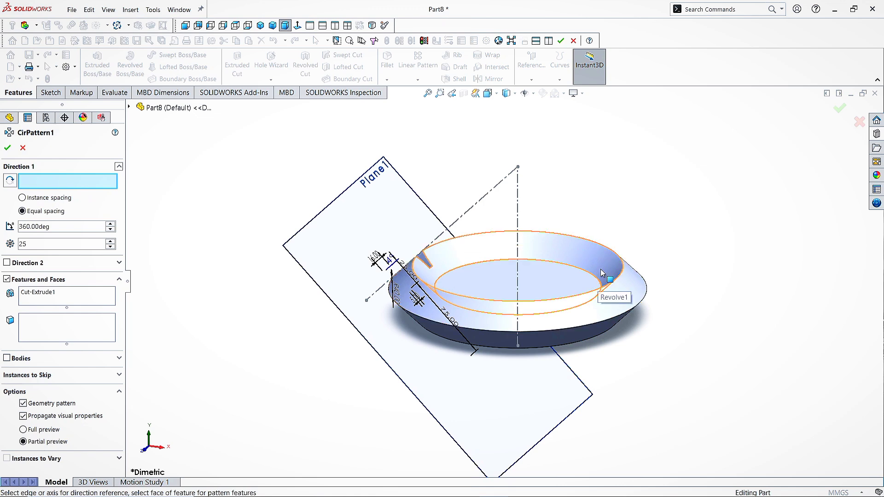
click(601, 285)
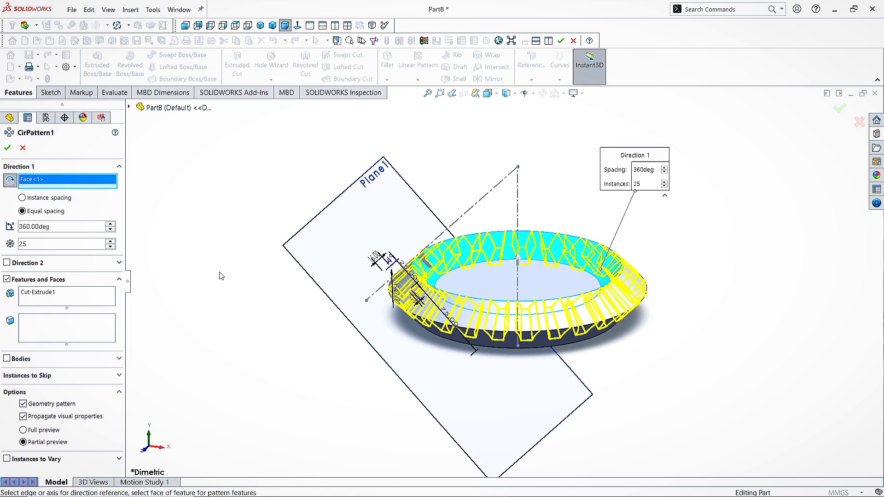
click(8, 145)
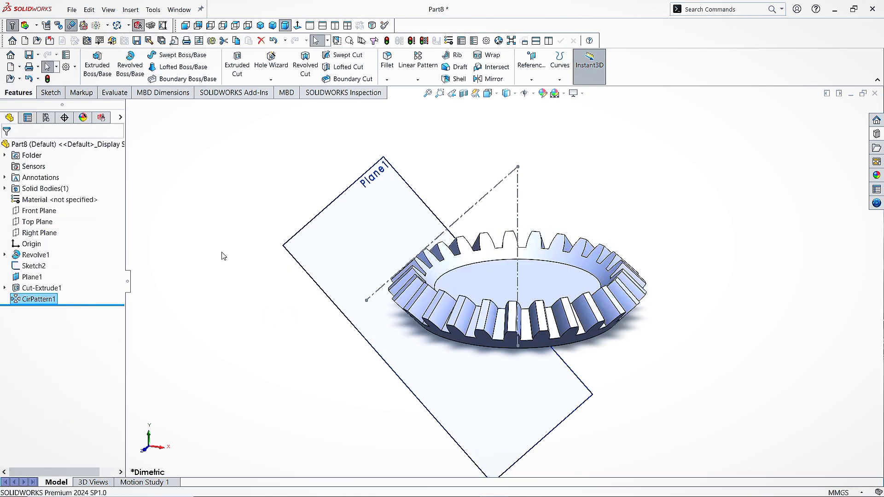
Hide the tangent reference plane and the construction centerlines around the toothed part
click(623, 189)
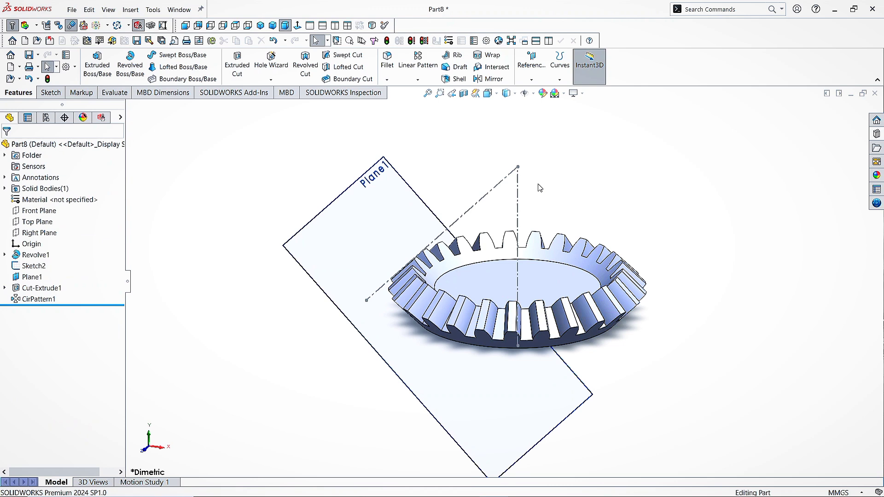
click(431, 203)
click(525, 94)
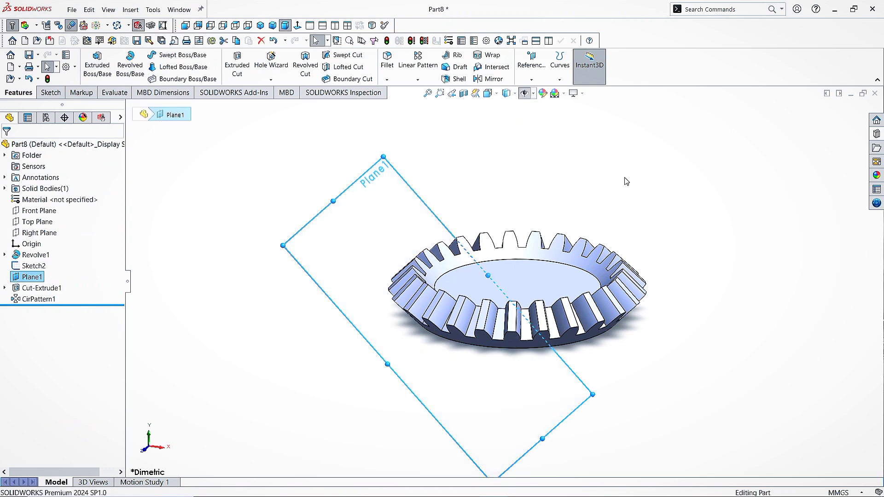
Start a sketch on the gear's flat circular inner face and draw a circle of about 61 mm diameter centred on the origin
click(603, 194)
scroll(677, 258, down, 5)
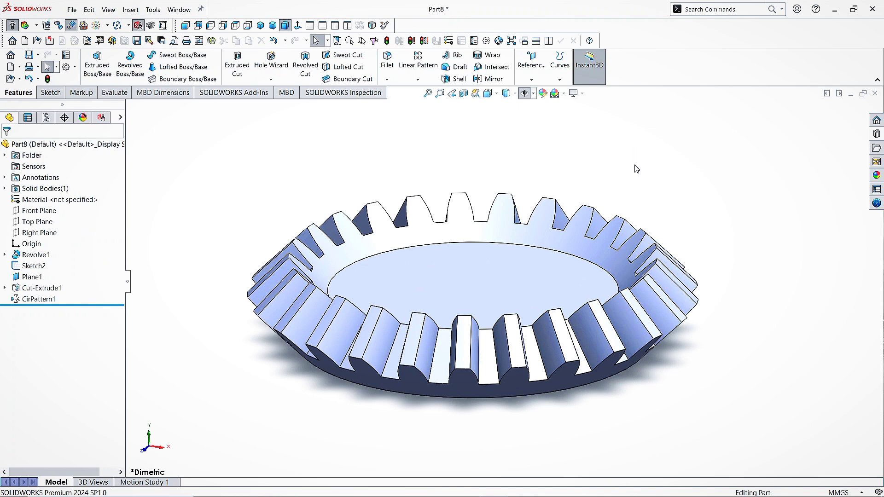
scroll(482, 288, down, 2)
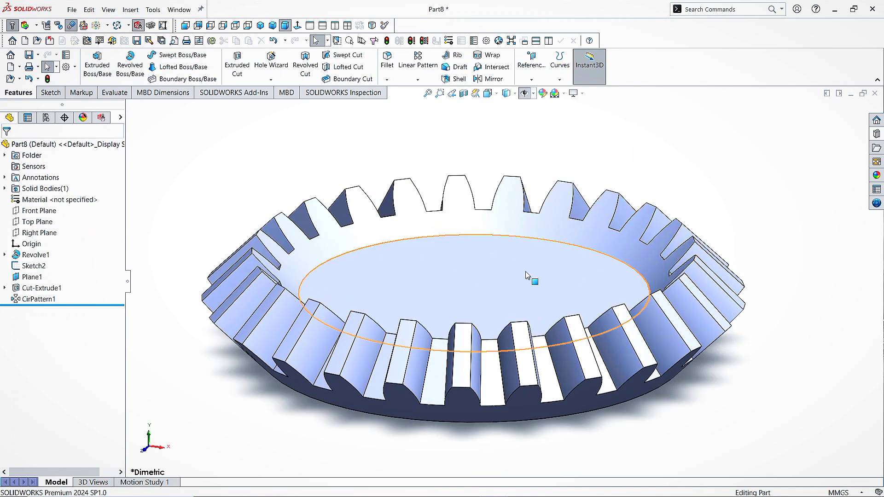
right_click(491, 294)
click(514, 271)
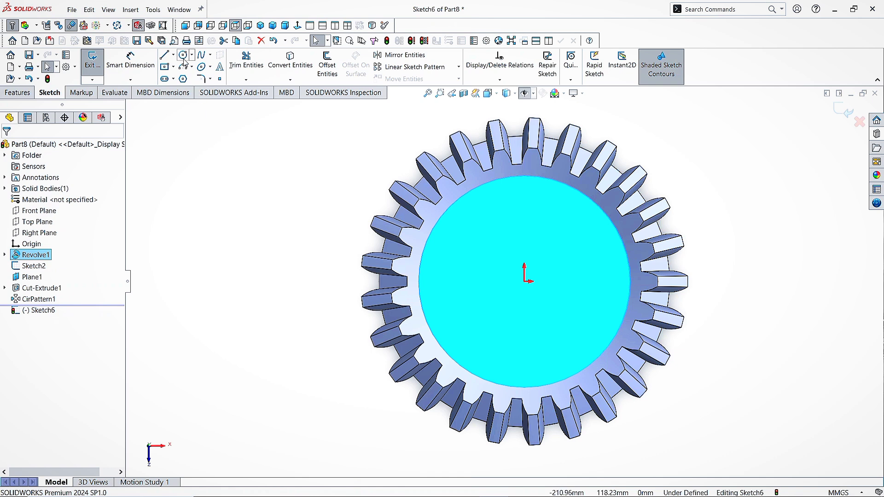
click(183, 56)
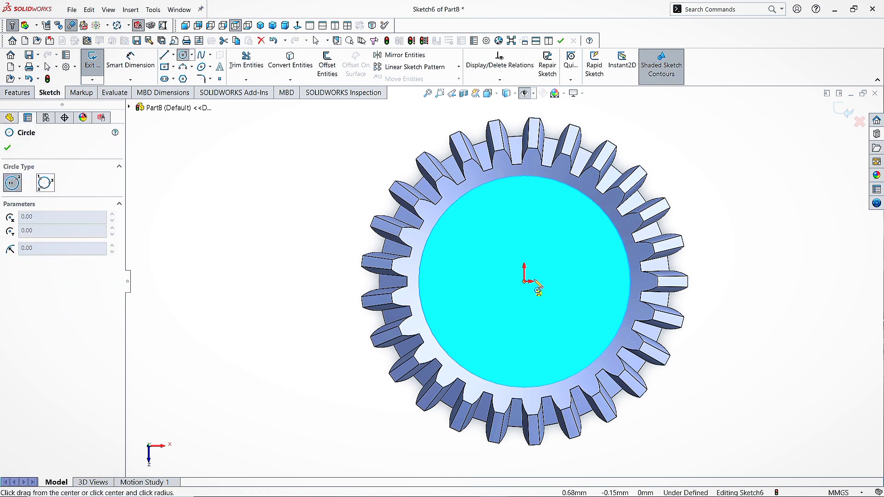
click(524, 281)
click(571, 282)
key(Escape)
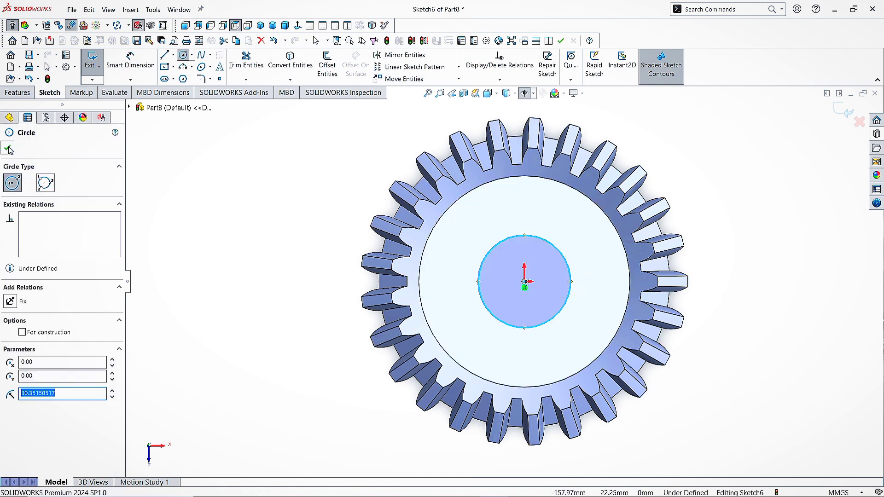
Dimension the centre circle's diameter to 50 mm
click(131, 61)
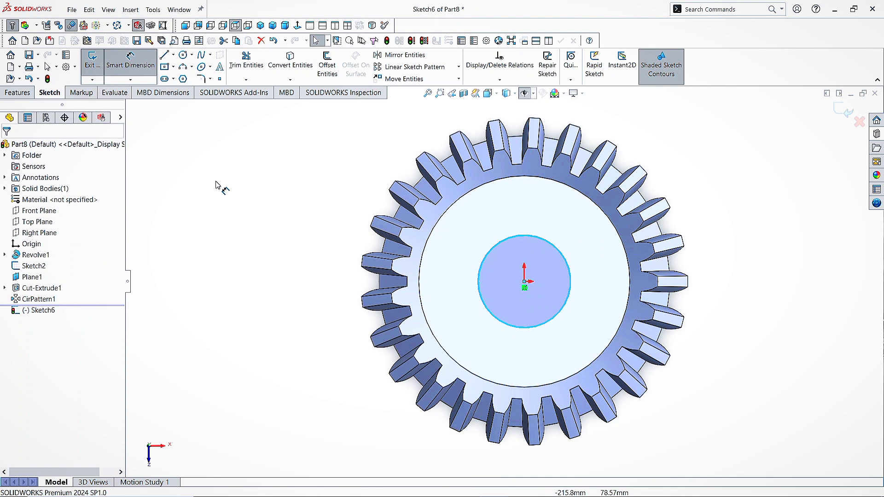
click(570, 284)
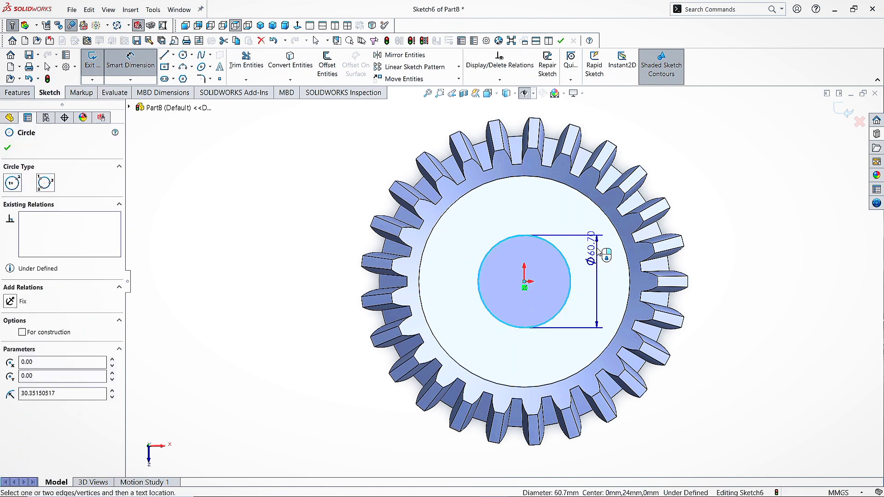
click(584, 239)
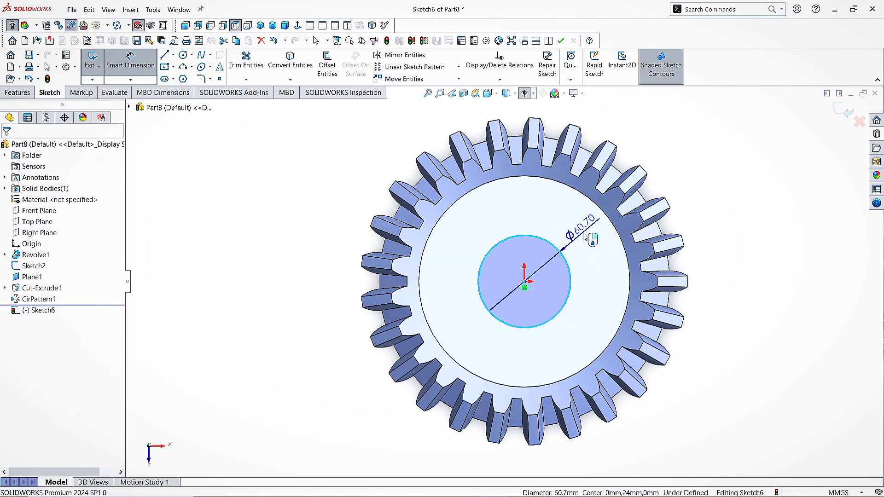
text(50)
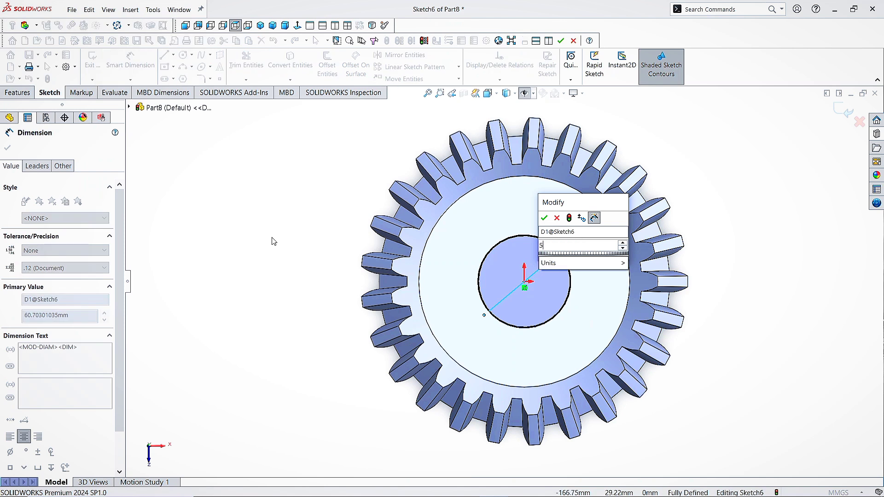
click(544, 219)
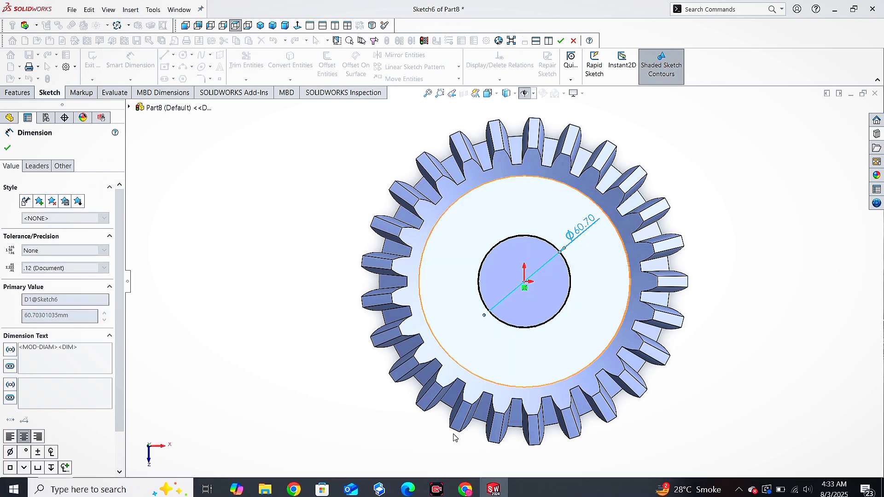
click(7, 149)
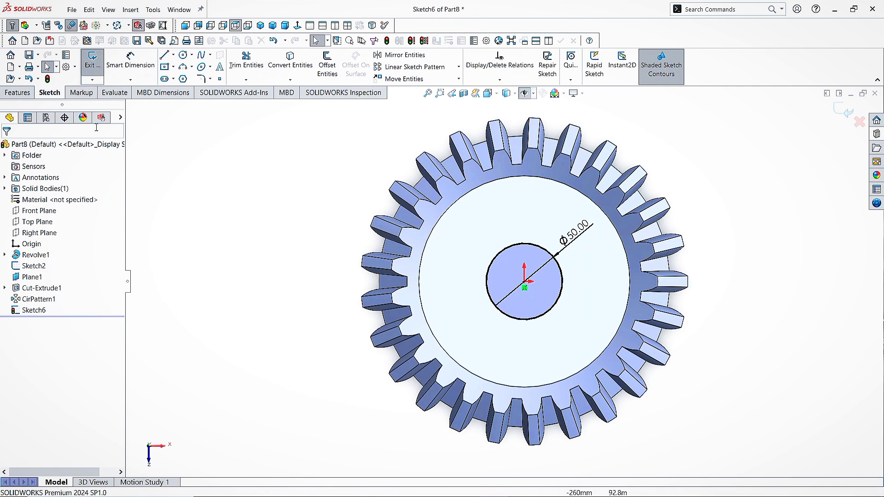
Extrude-cut the centre circle Through All to make the gear's bore
click(18, 92)
click(238, 69)
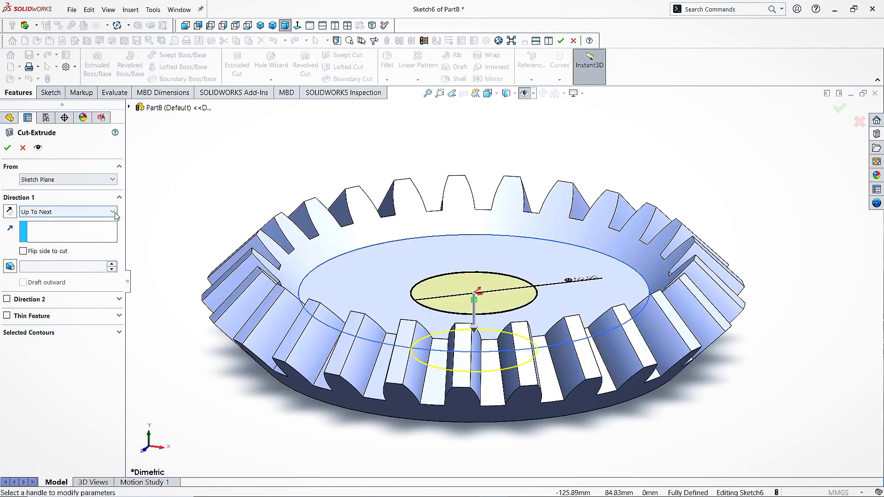
click(69, 211)
click(36, 229)
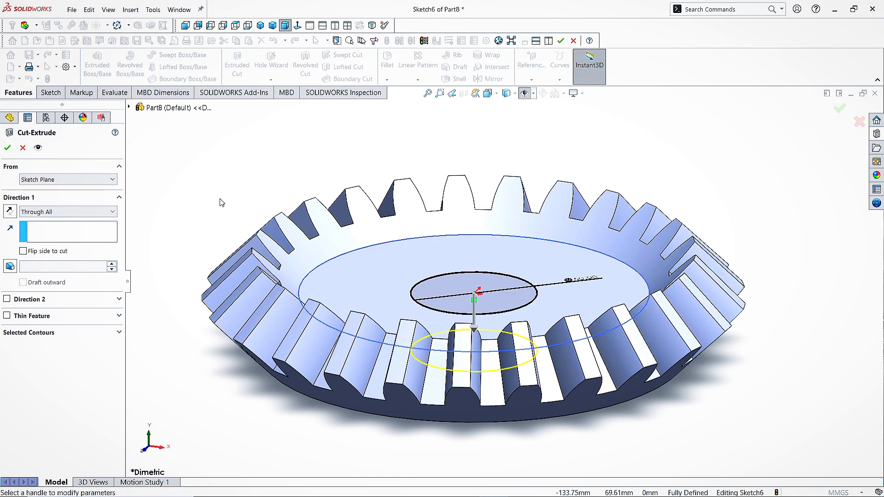
click(7, 147)
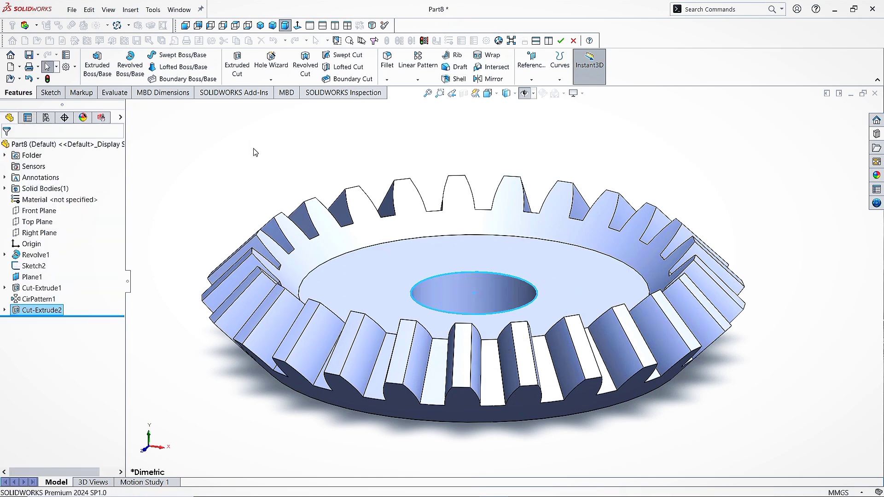
Examine the bored gear's teeth, underside and central hole from several angles, finishing with an enlarged trimetric view
middle_drag(558, 152, 513, 223)
click(513, 223)
middle_drag(543, 456, 532, 416)
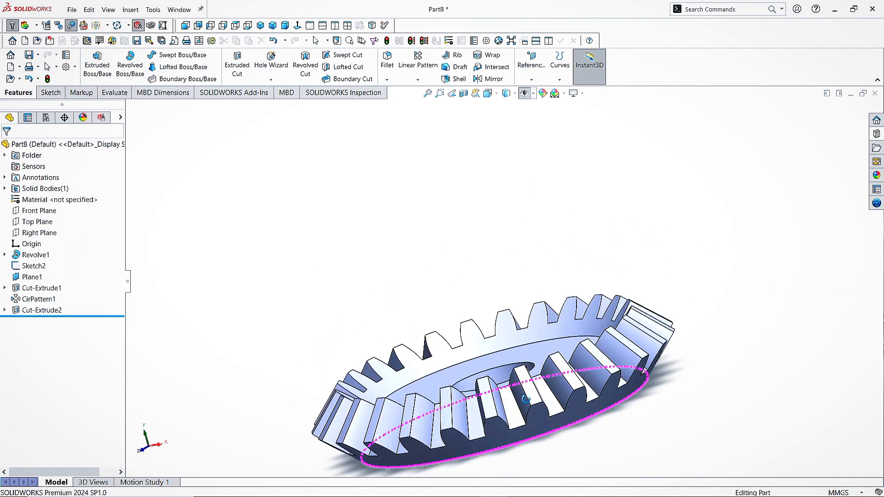
click(273, 26)
middle_drag(632, 366, 350, 138)
click(273, 26)
middle_drag(547, 330, 581, 406)
click(285, 25)
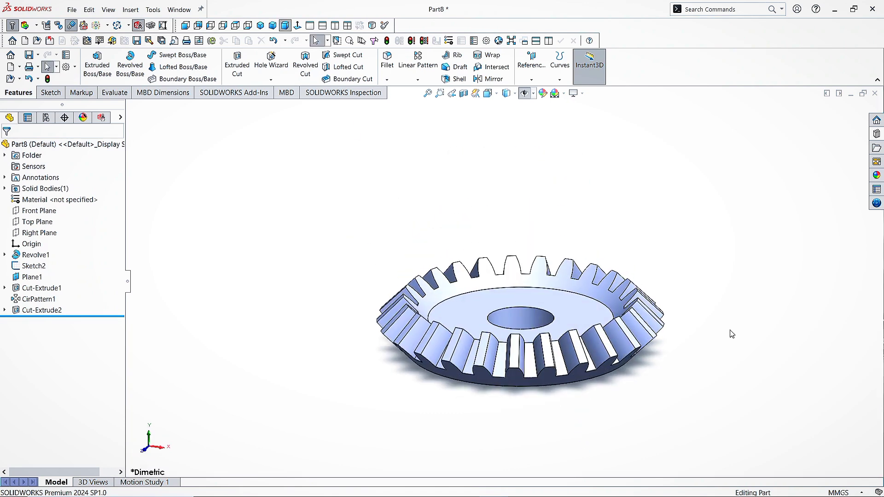
click(272, 26)
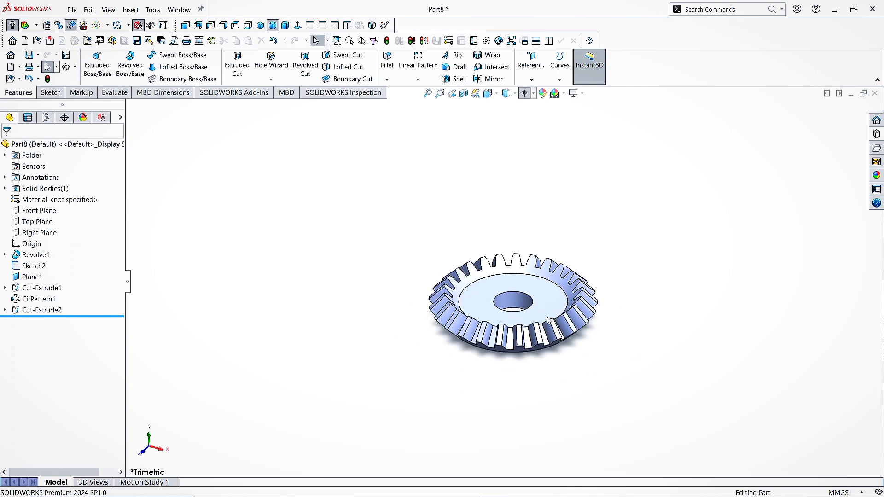
scroll(543, 311, down, 4)
scroll(312, 193, up, 1)
scroll(392, 238, down, 1)
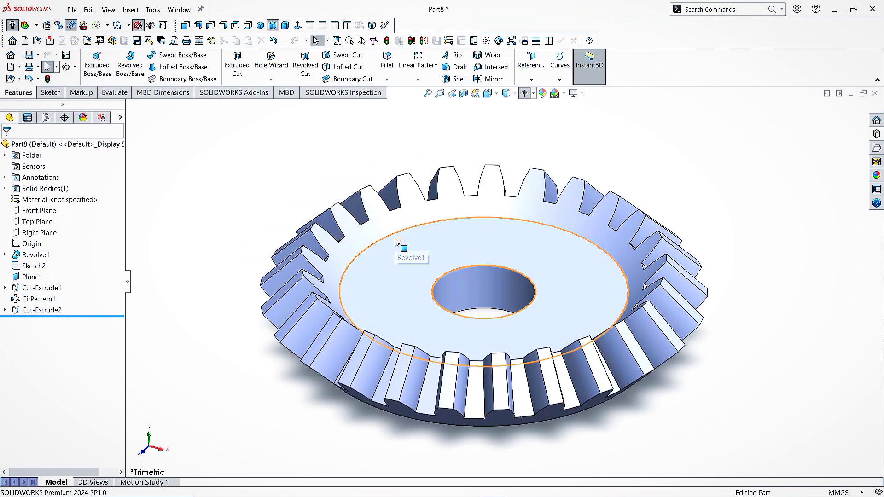